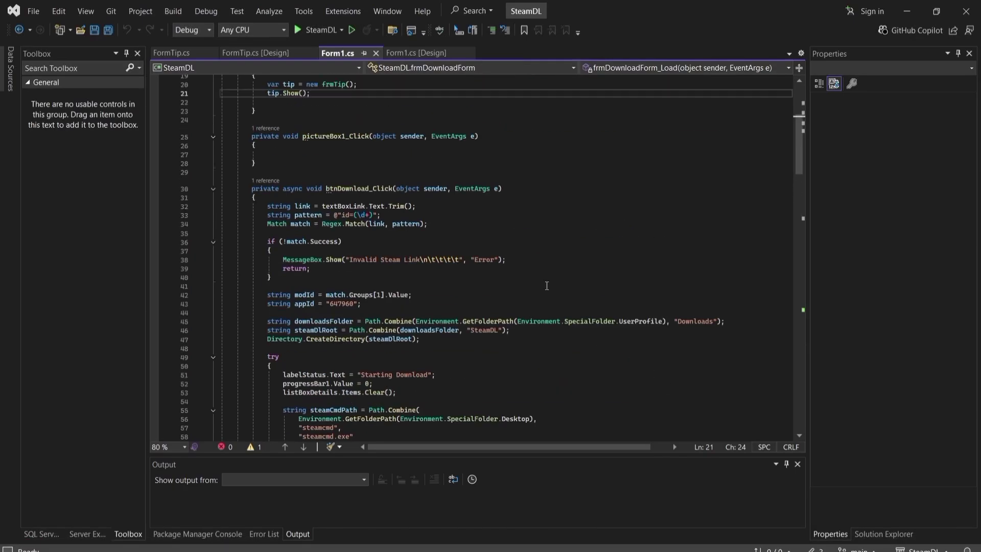
Look over the download handler code in Form1.cs, and minimize the code editor to reveal the desktop.
scroll(598, 292, down, 6)
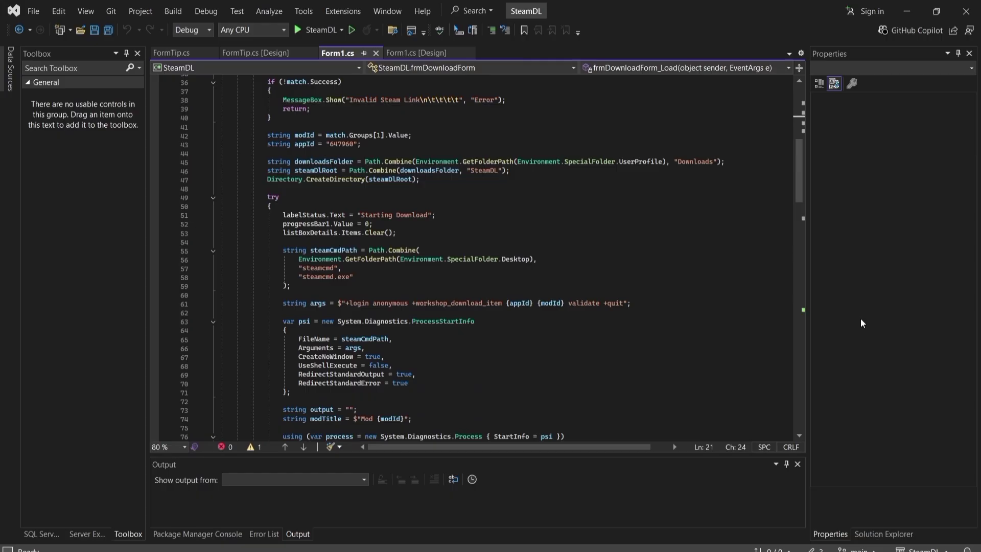
click(908, 10)
click(909, 10)
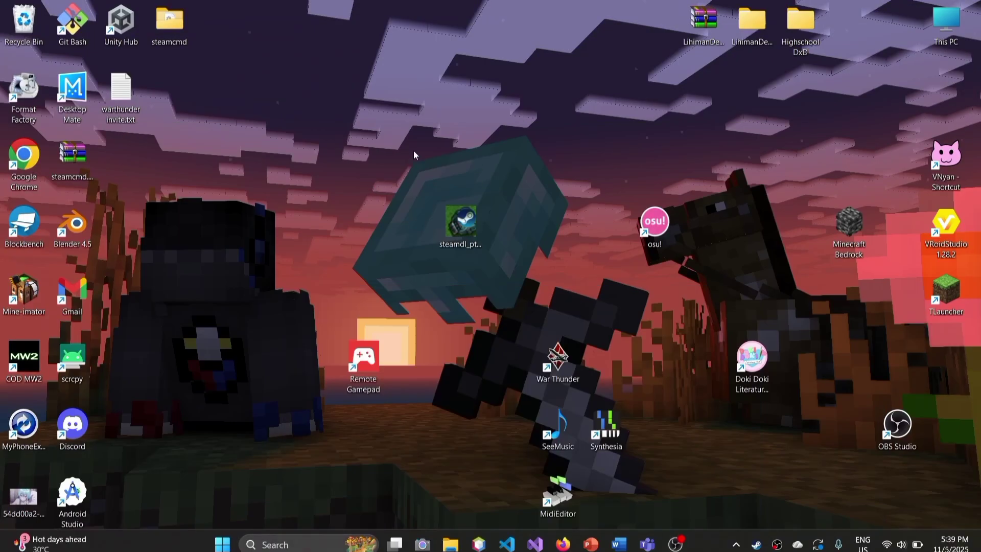
drag(407, 158, 521, 305)
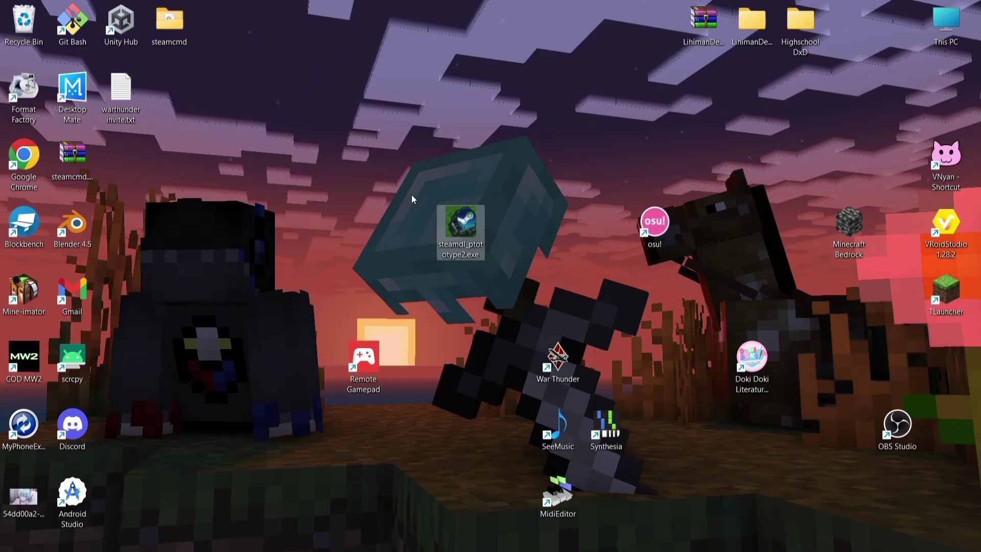
click(531, 211)
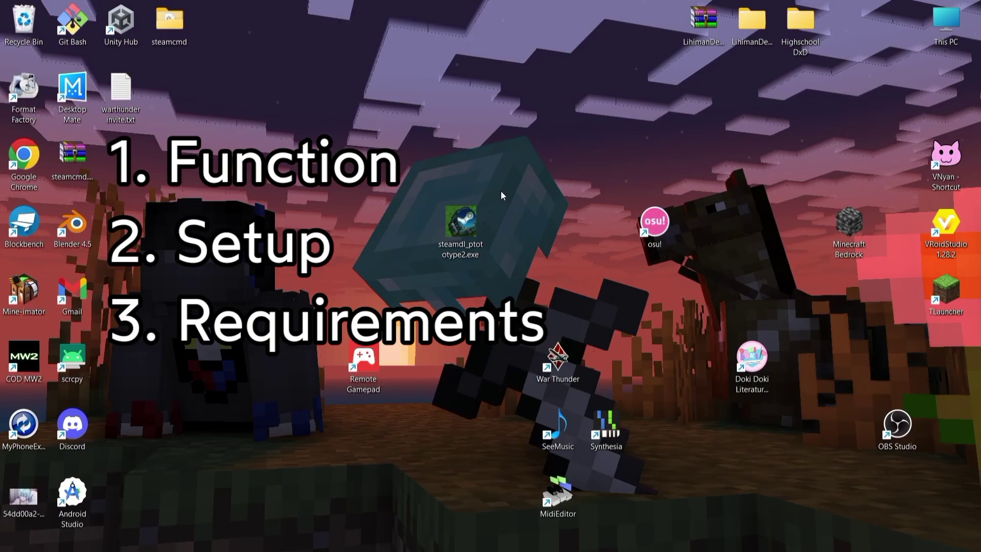
Launch steamdl_ptototype2.exe from the desktop and dismiss its Important Tip window after arranging both windows side by side.
double_click(455, 228)
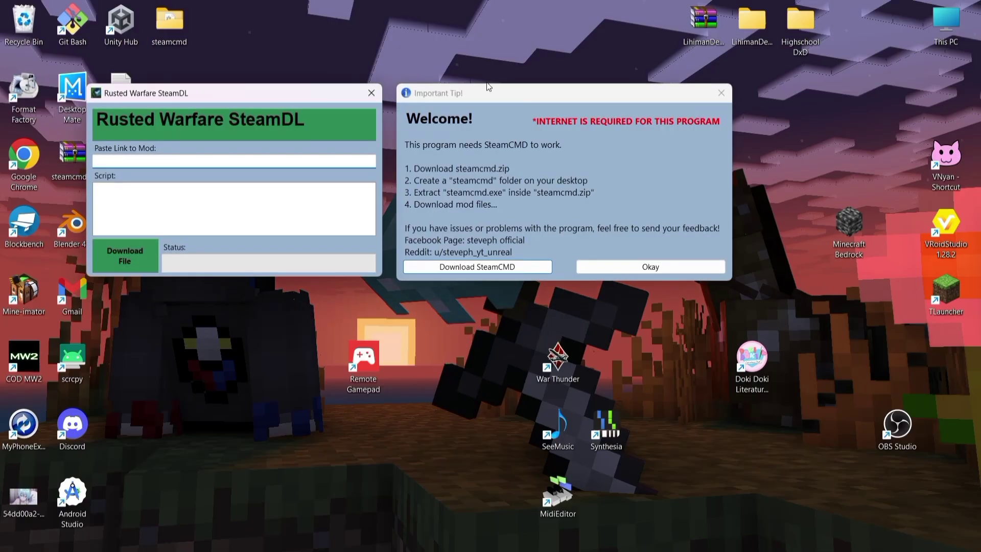
drag(488, 87, 560, 170)
drag(244, 93, 289, 176)
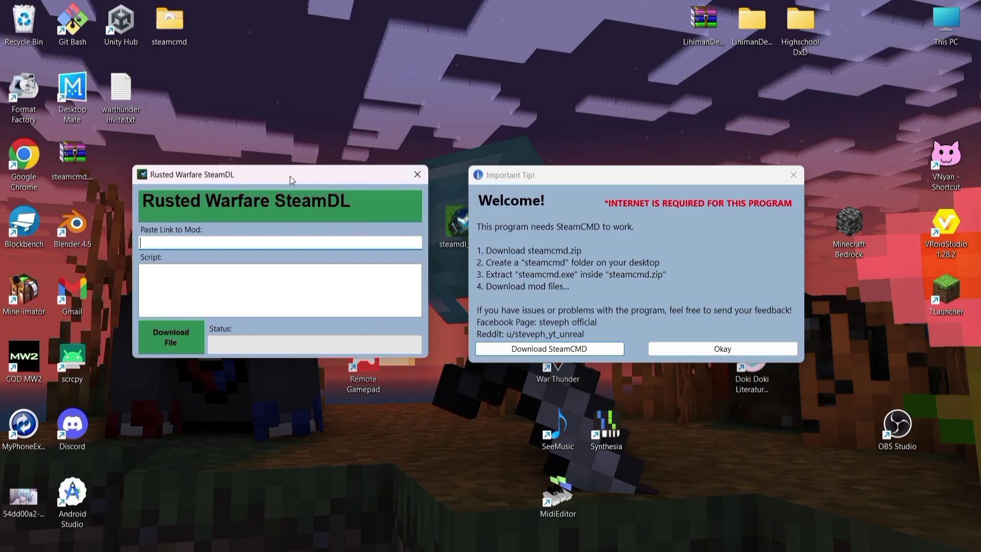
drag(542, 180, 521, 151)
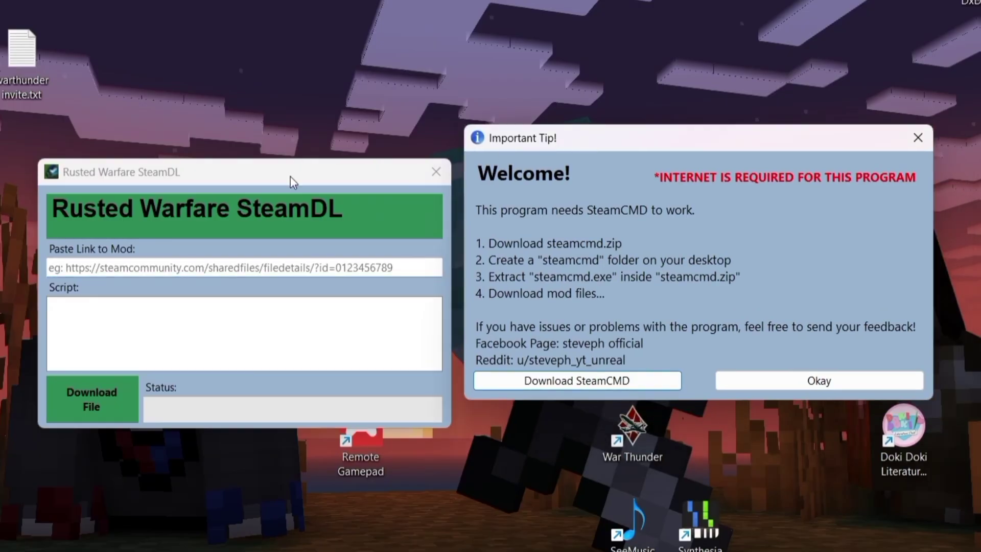
drag(291, 176, 307, 129)
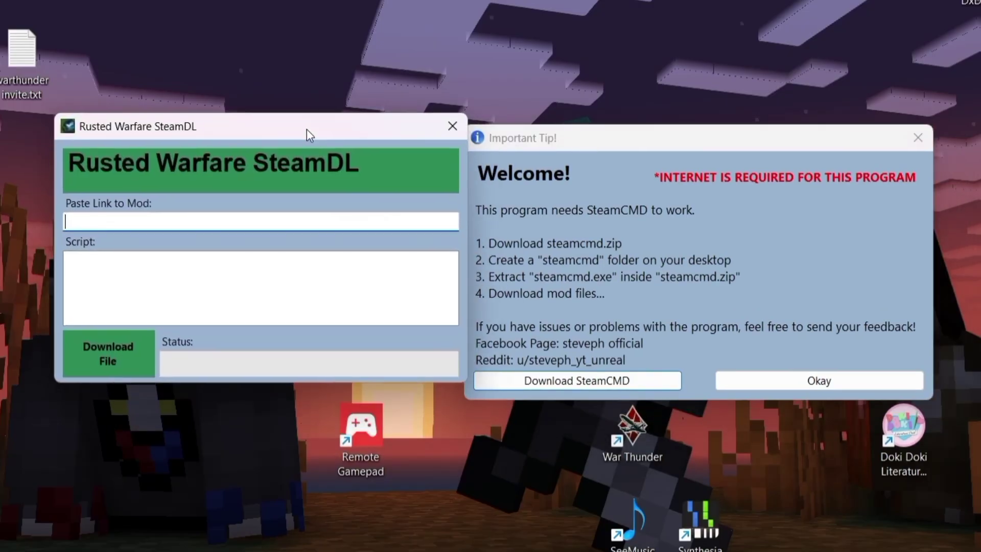
drag(562, 137, 579, 149)
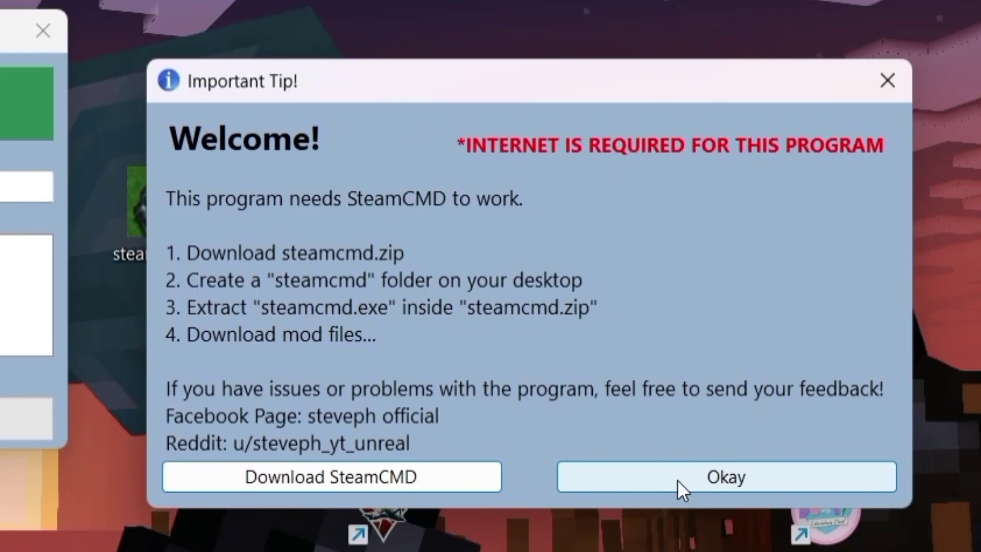
click(812, 394)
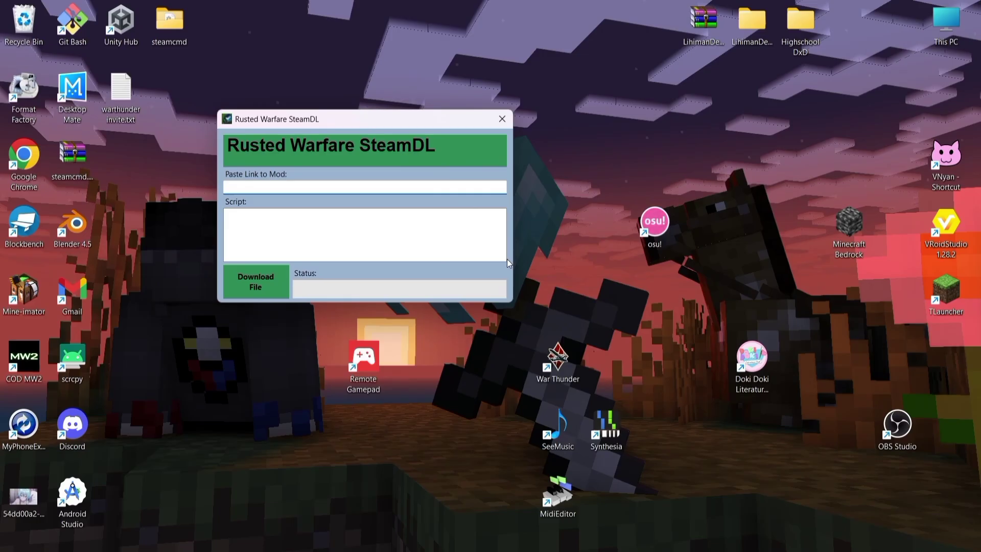
Switch to Firefox and copy the share link of the IJN Yamato True Size workshop mod.
click(533, 545)
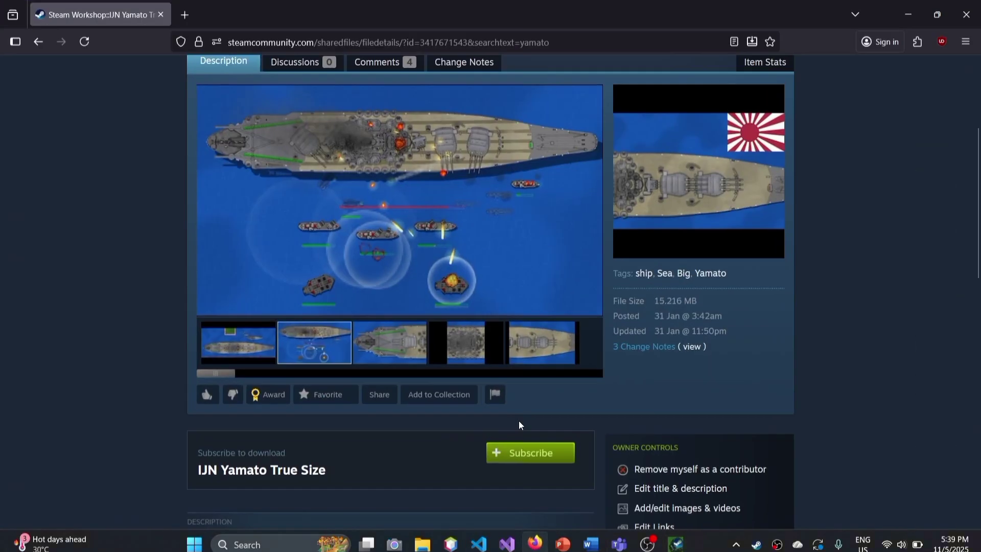
scroll(519, 421, up, 4)
scroll(500, 329, down, 12)
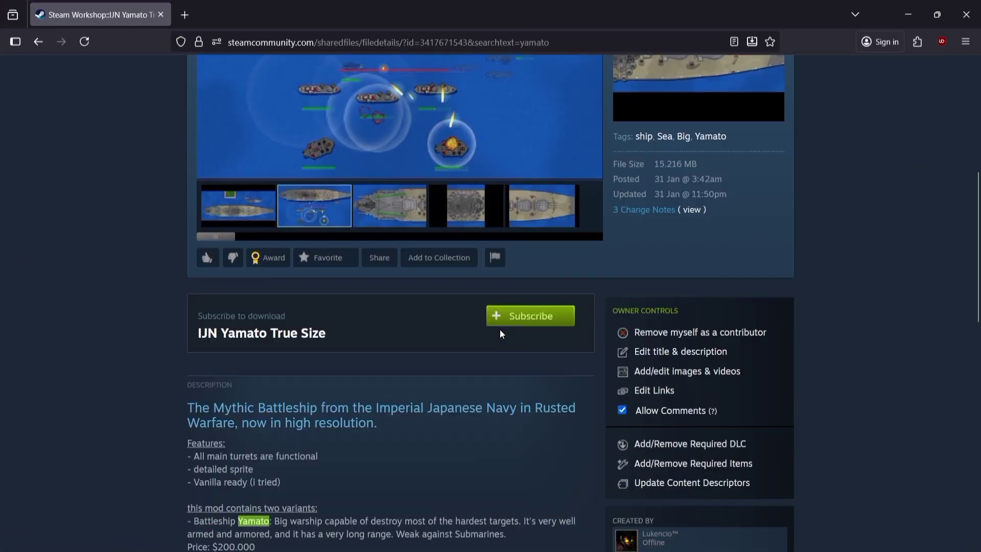
scroll(508, 319, up, 11)
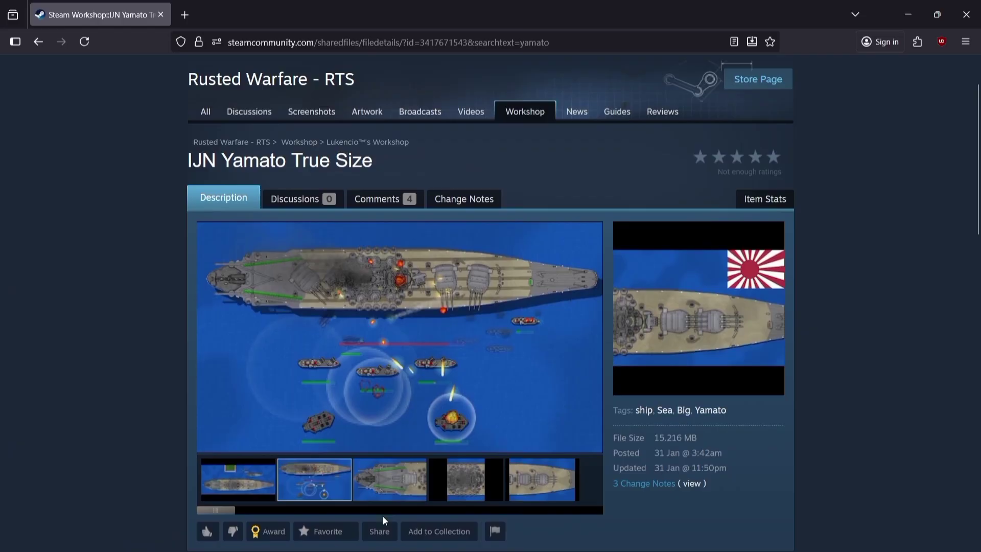
click(380, 532)
drag(608, 349, 317, 349)
key(ctrl+c)
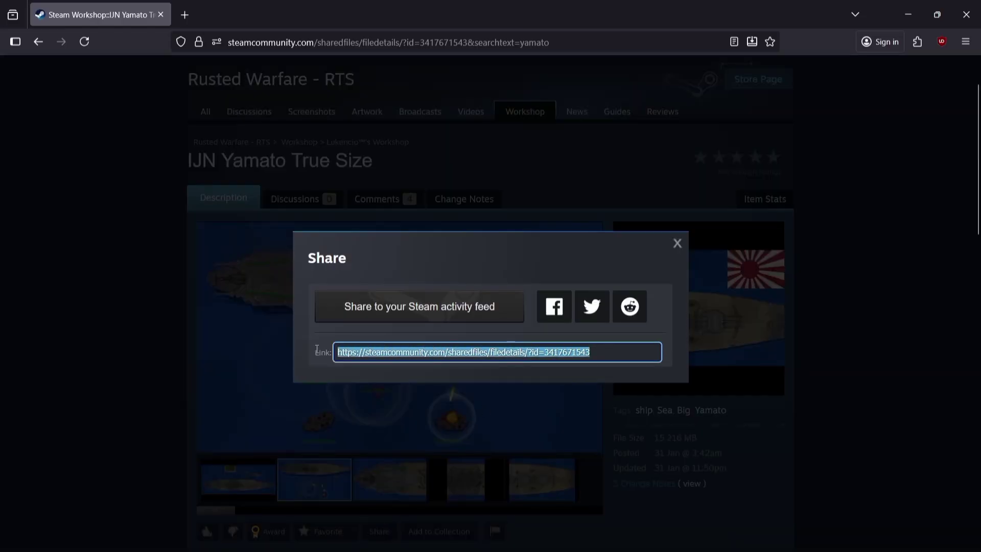
click(675, 245)
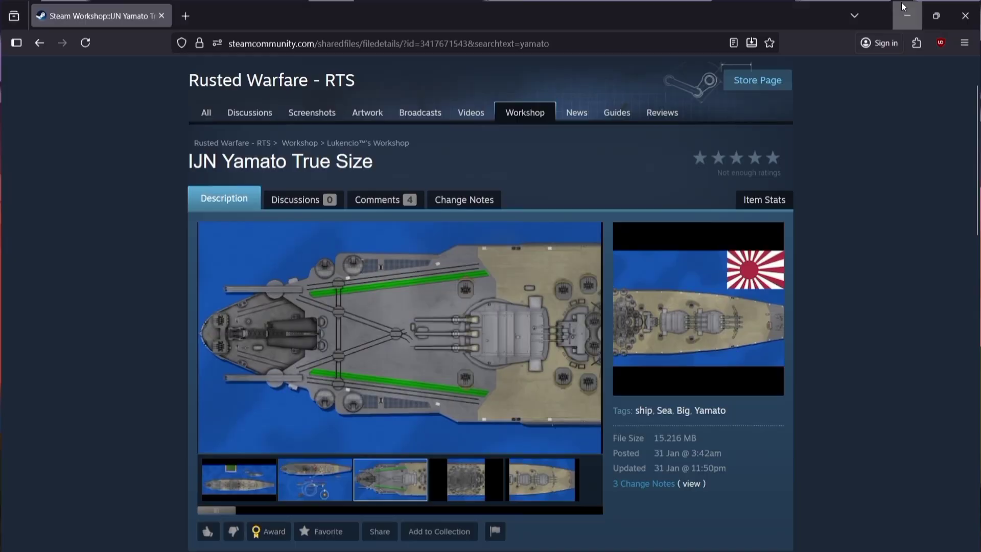
Return to Rusted Warfare SteamDL, download the mod from the copied link, and close the program.
click(907, 14)
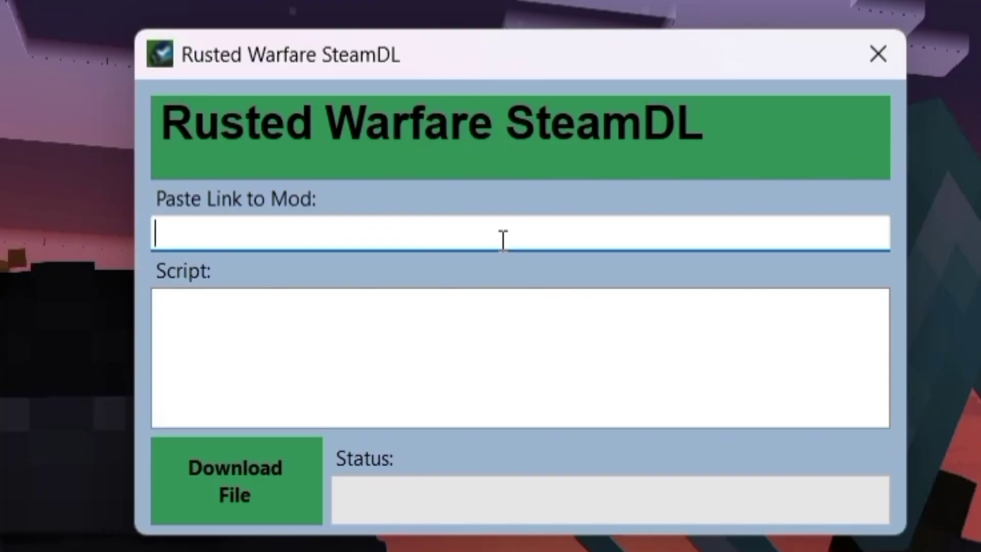
key(ctrl+v)
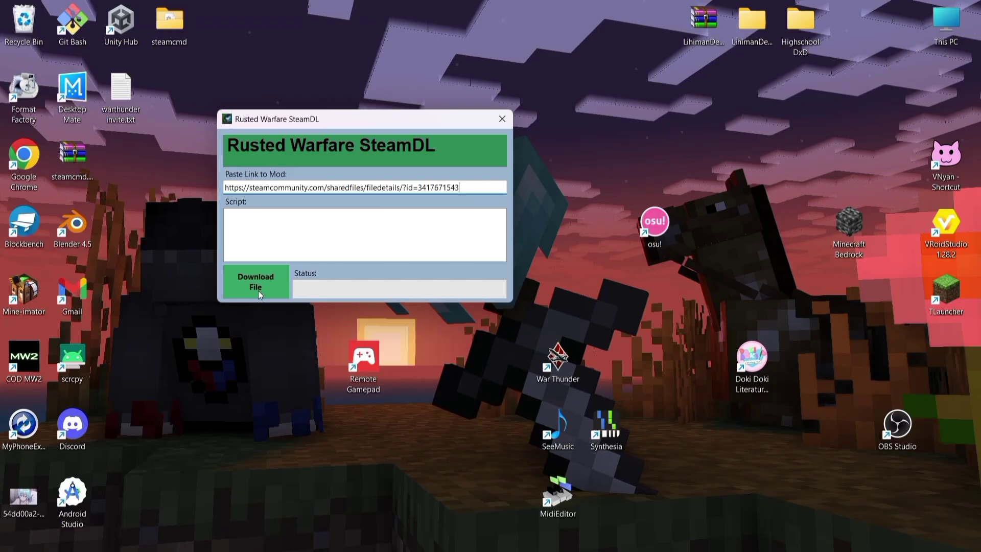
click(241, 501)
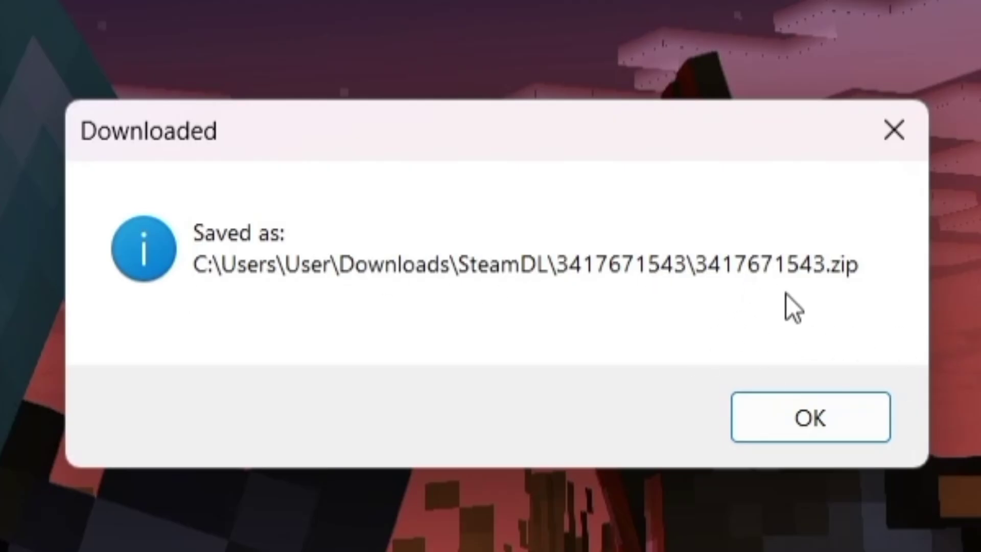
click(796, 416)
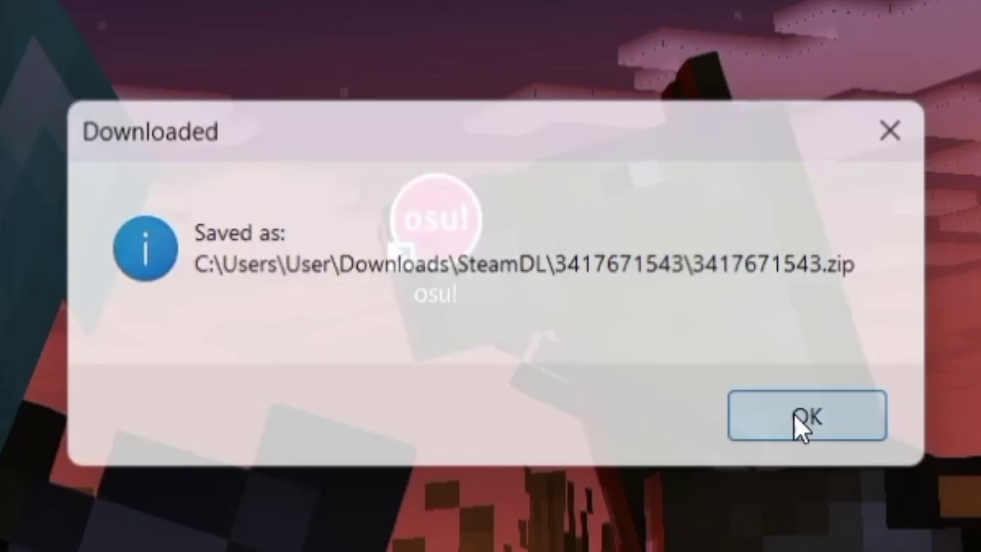
click(502, 119)
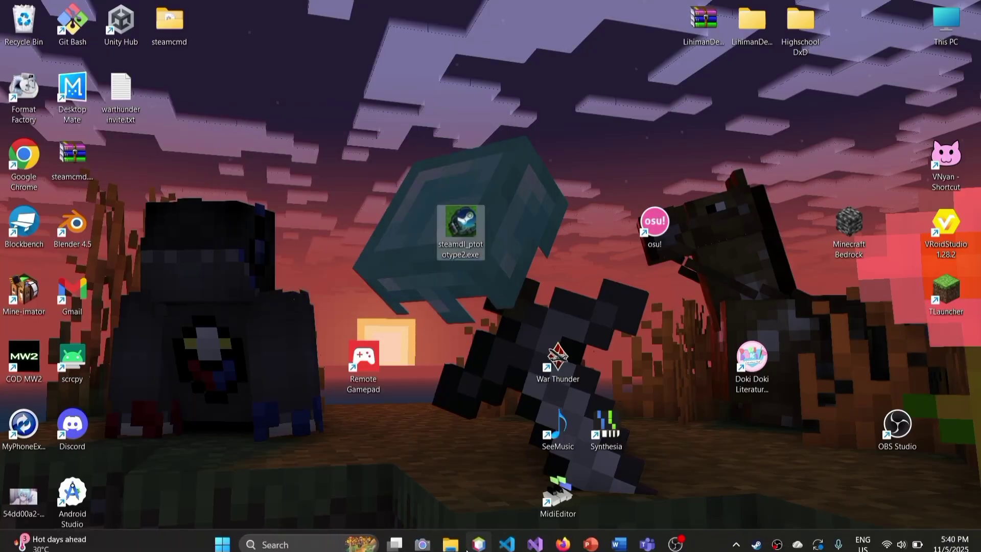
double_click(467, 250)
click(886, 115)
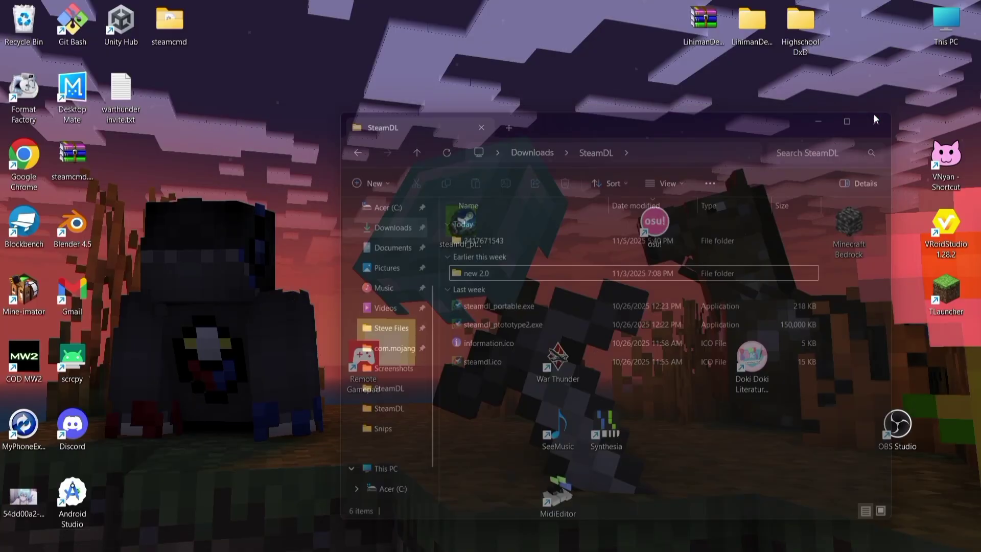
click(459, 545)
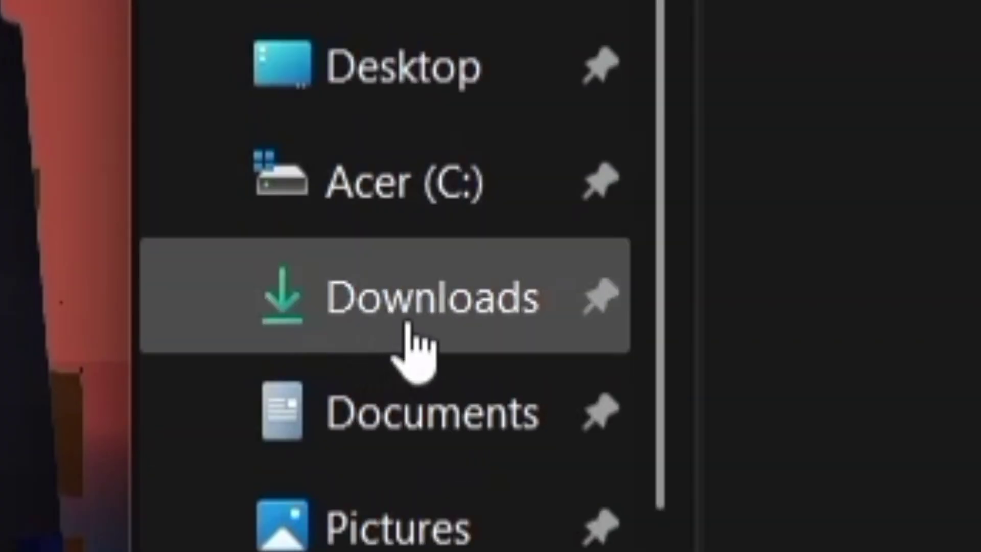
click(407, 323)
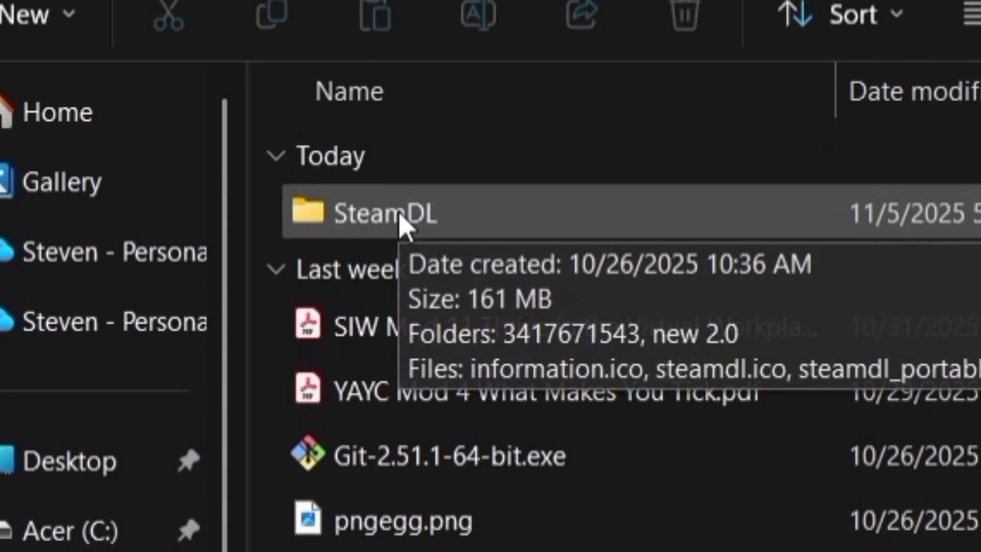
double_click(479, 238)
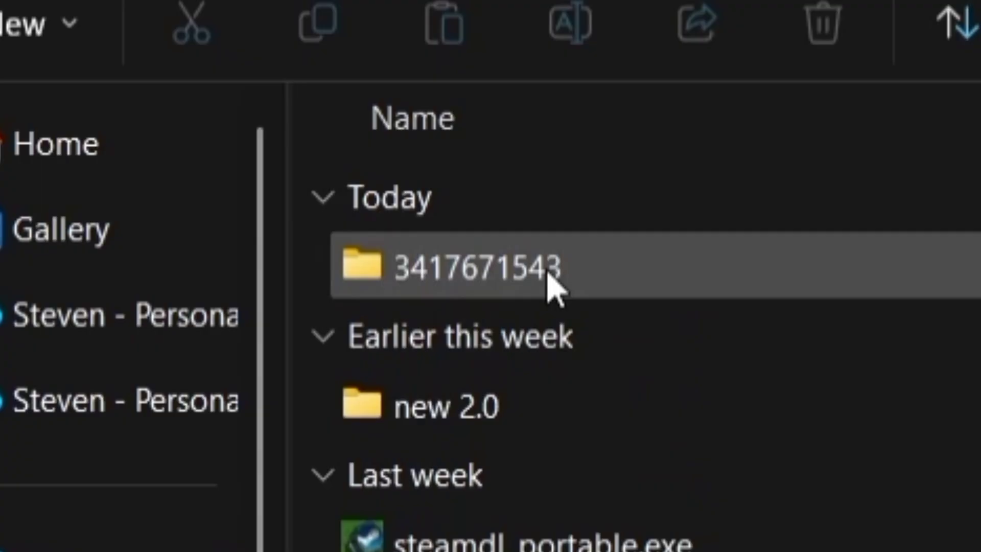
mouse_move(489, 245)
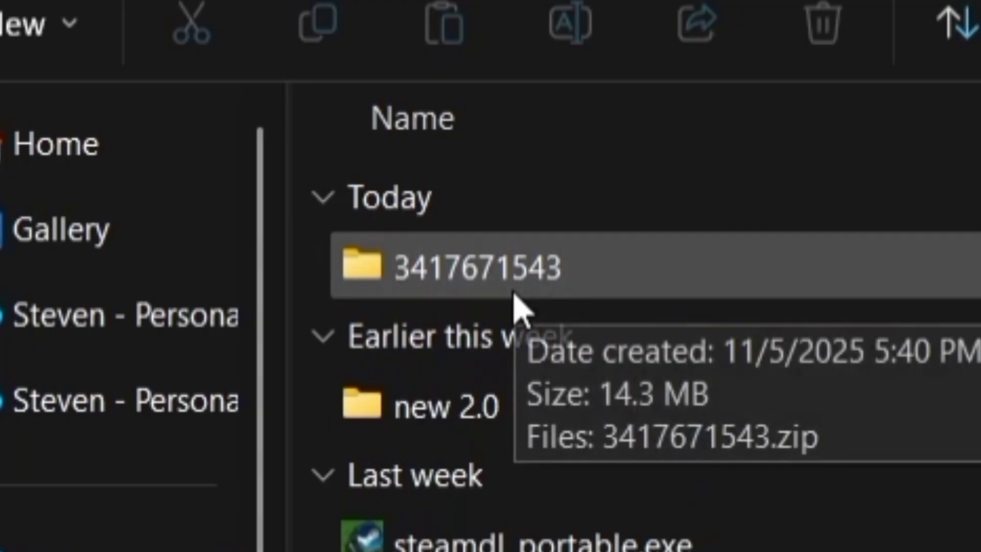
double_click(512, 292)
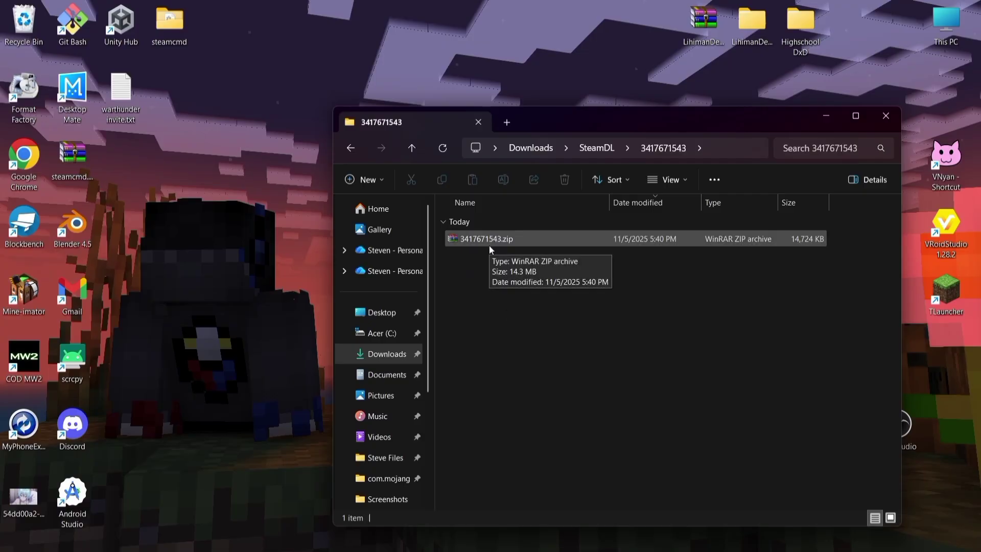
Examine the contents of 3417671543.zip in WinRAR and close the archive.
double_click(489, 245)
drag(575, 135, 419, 76)
click(429, 278)
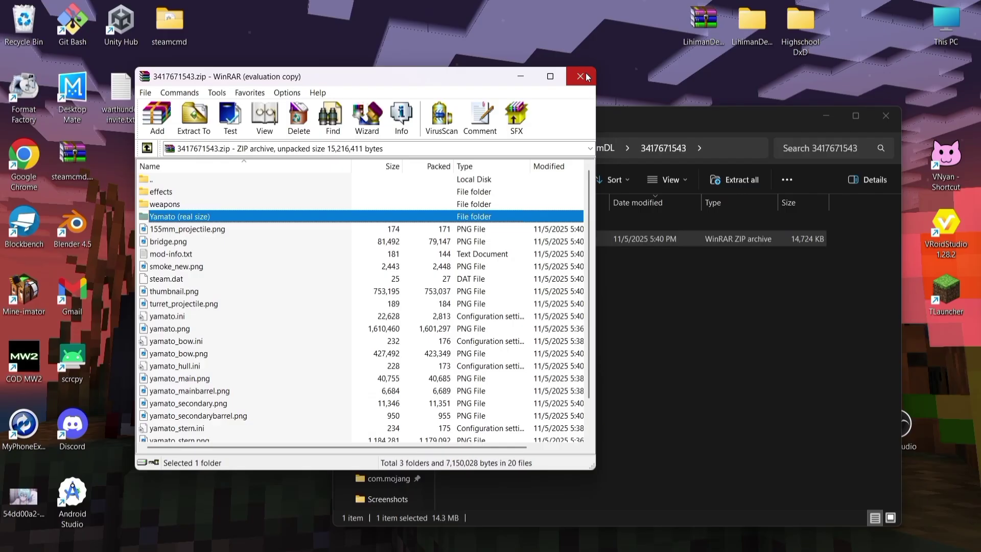
click(581, 76)
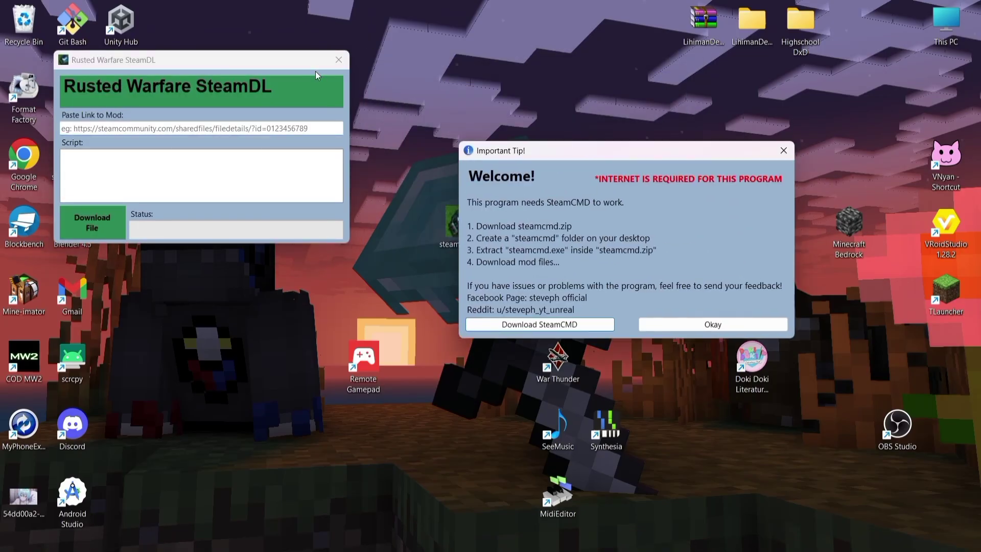
Arrange the SteamDL windows and the steamcmd(2).zip archive window to free an area of the desktop.
drag(258, 62, 371, 194)
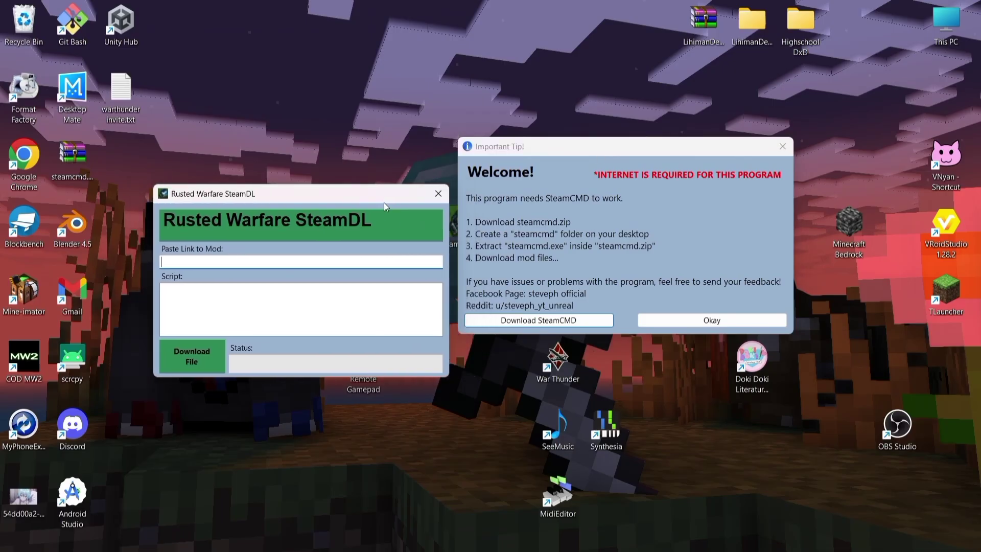
drag(633, 151, 602, 175)
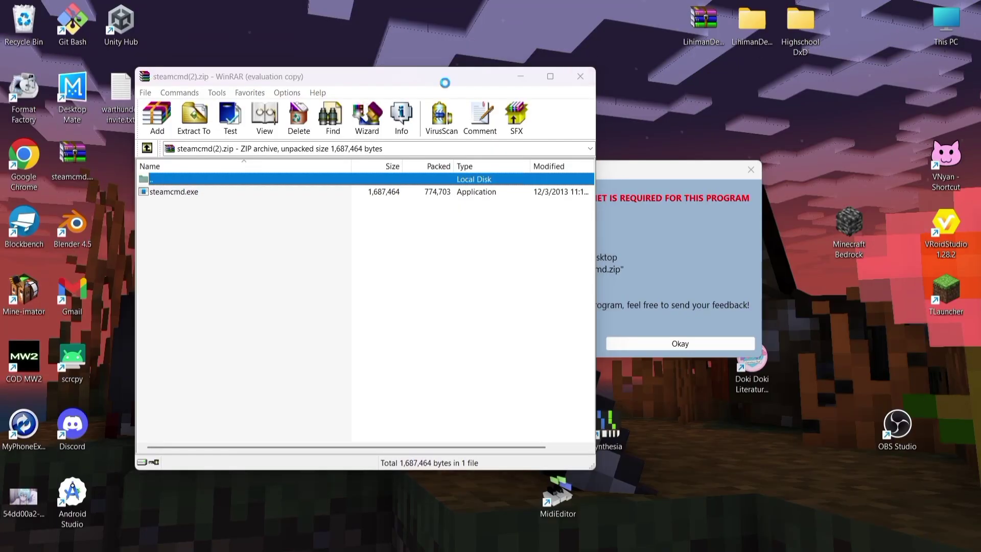
click(424, 278)
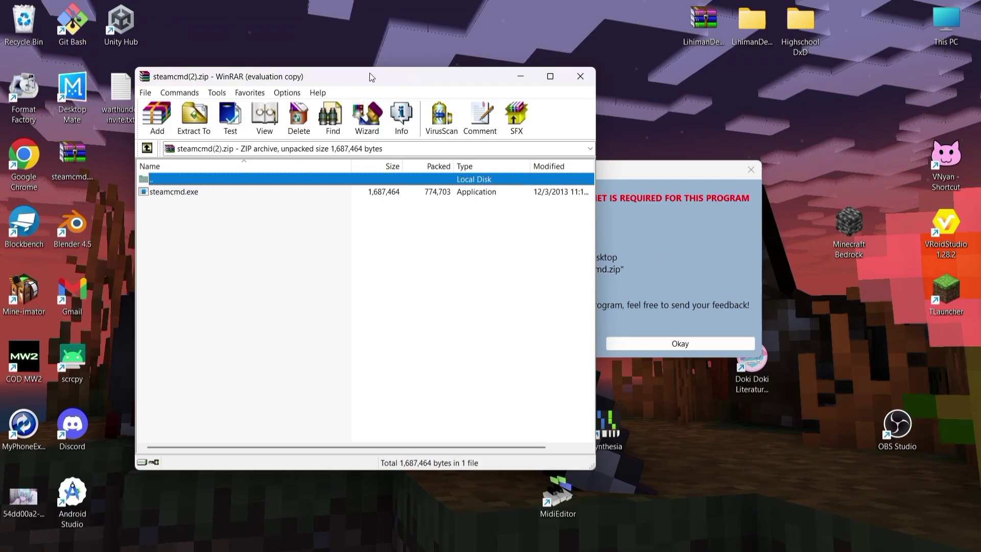
drag(370, 74, 595, 146)
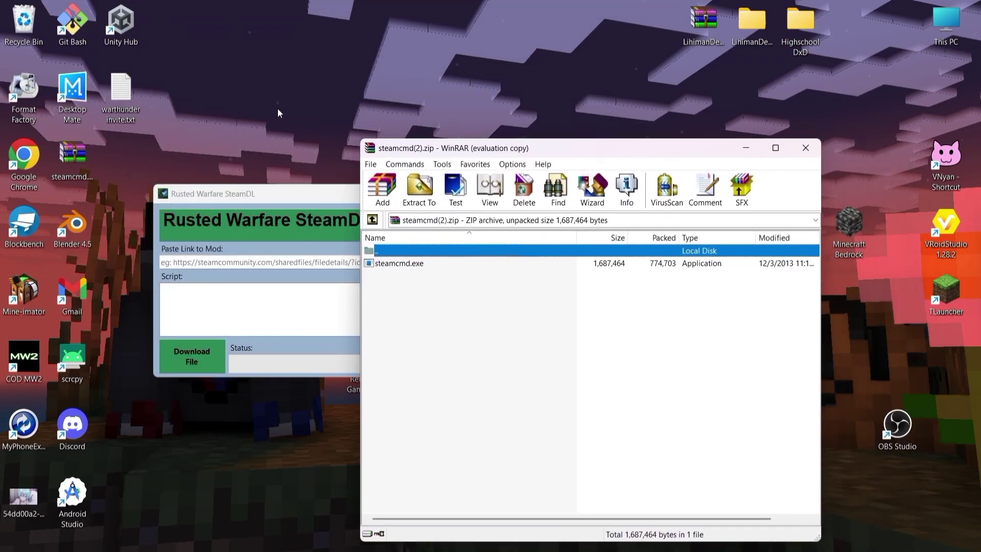
Create a new folder named steamcmd on the desktop and move it to a free spot above the open windows.
right_click(228, 77)
mouse_move(356, 179)
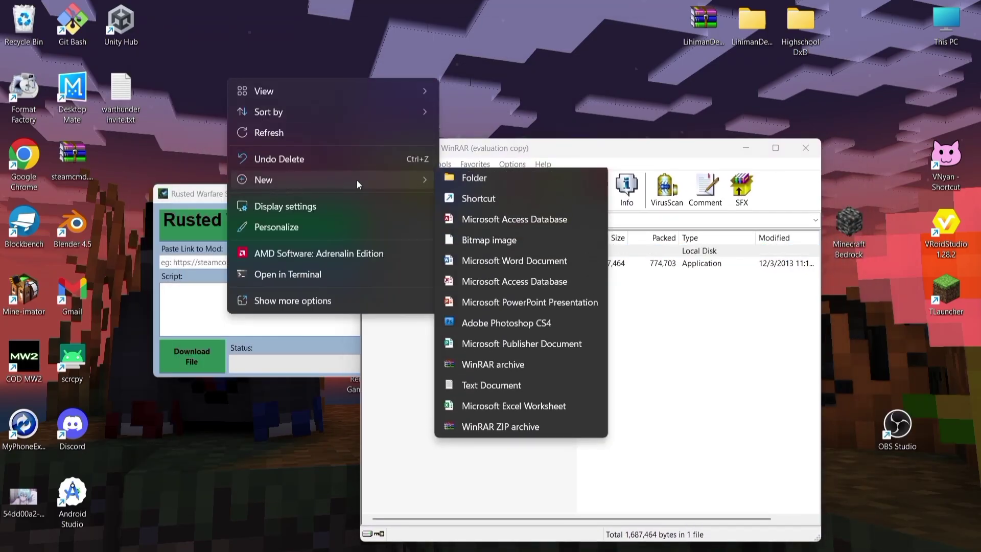
click(502, 184)
text(stea)
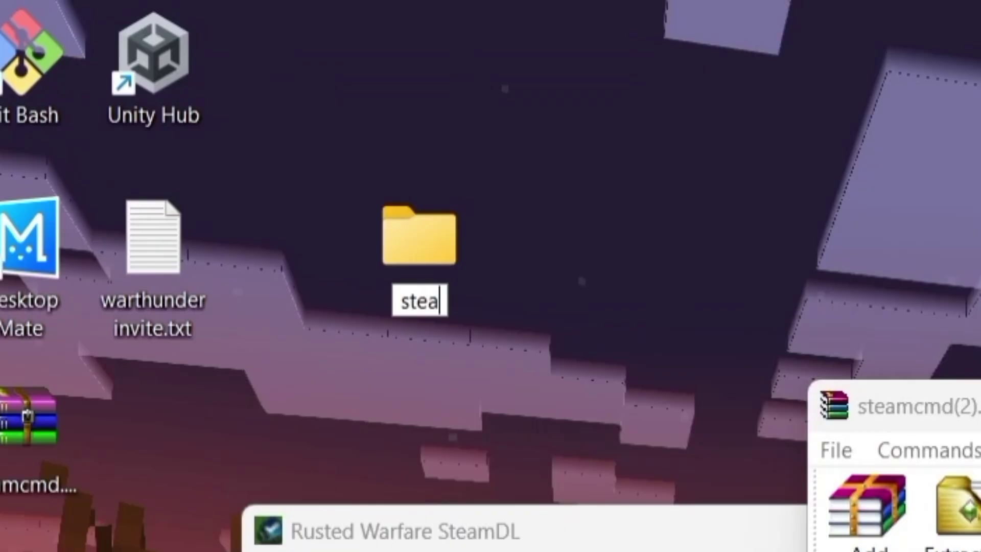
text(am)
key(BackSpace)
key(BackSpace)
text(m)
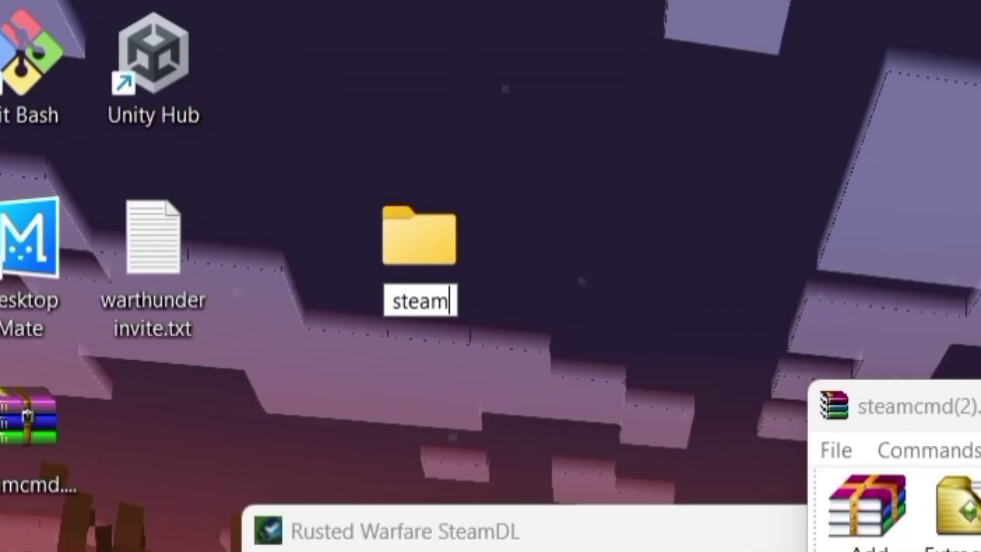
text(cmd)
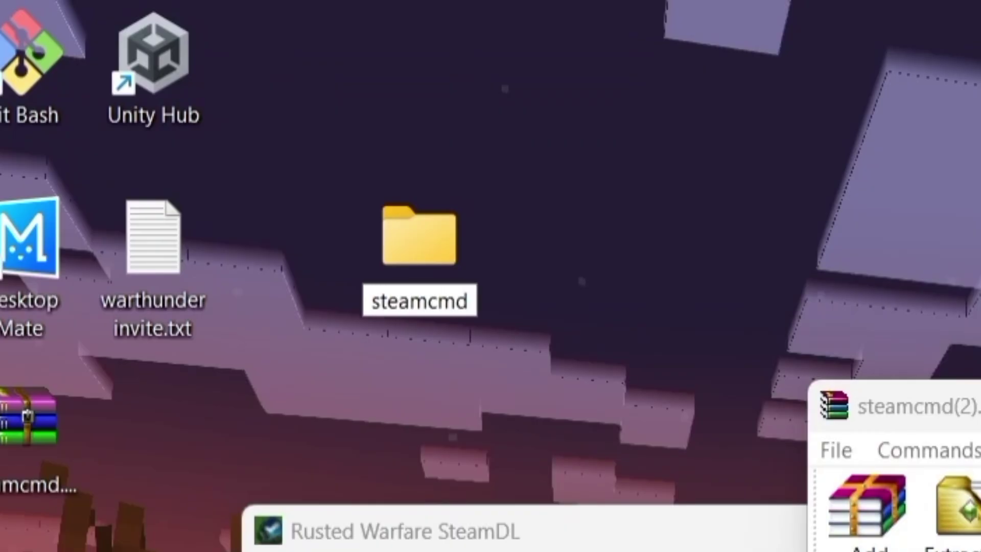
key(Return)
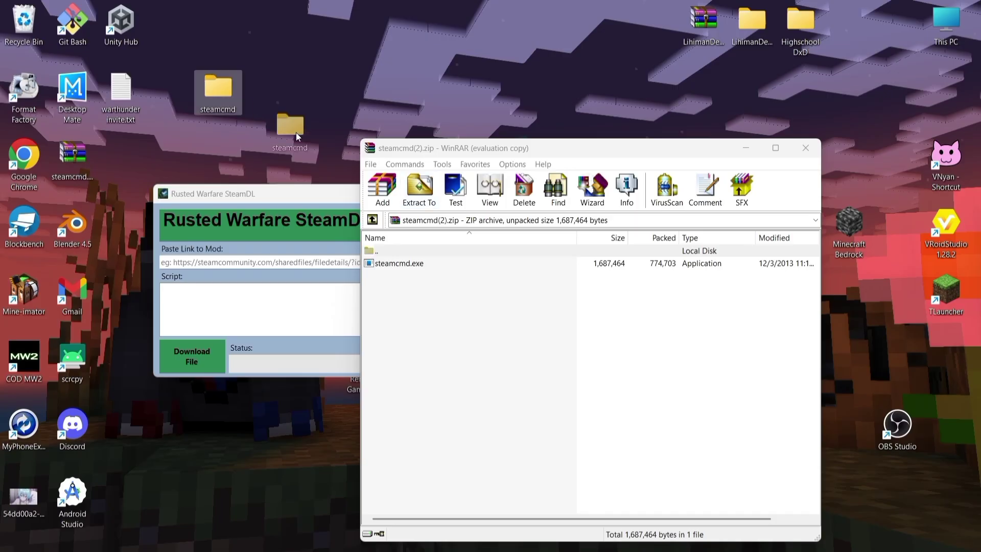
mouse_move(296, 135)
mouse_down()
mouse_move(315, 138)
mouse_move(304, 129)
mouse_up()
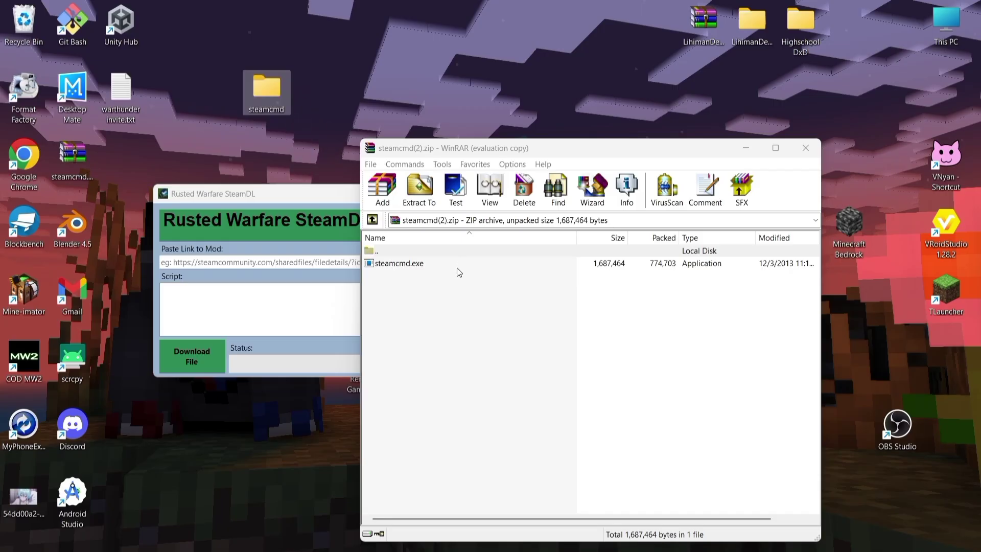
Extract steamcmd.exe from the steamcmd(2).zip archive into the desktop's steamcmd folder and close the archive.
click(406, 264)
drag(464, 149, 479, 103)
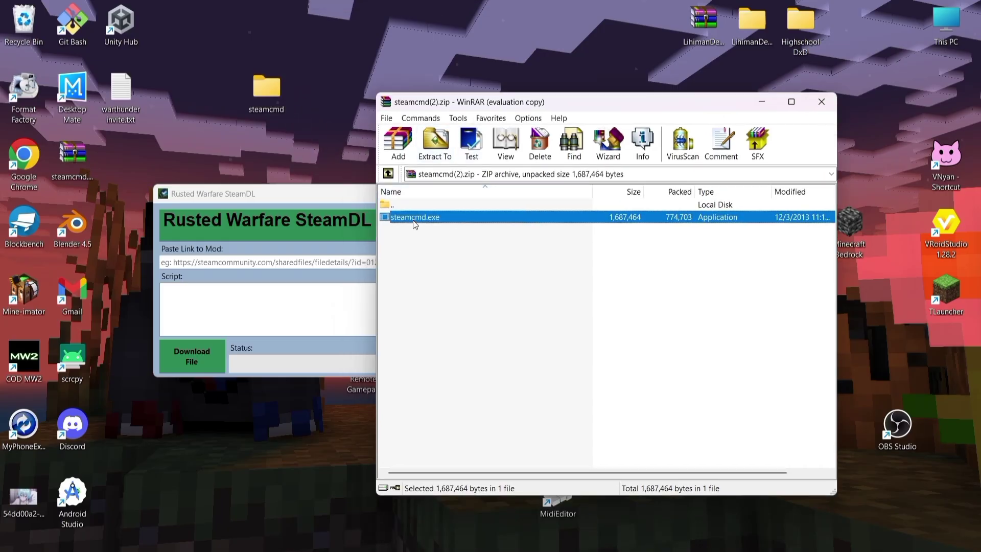
drag(413, 220, 208, 97)
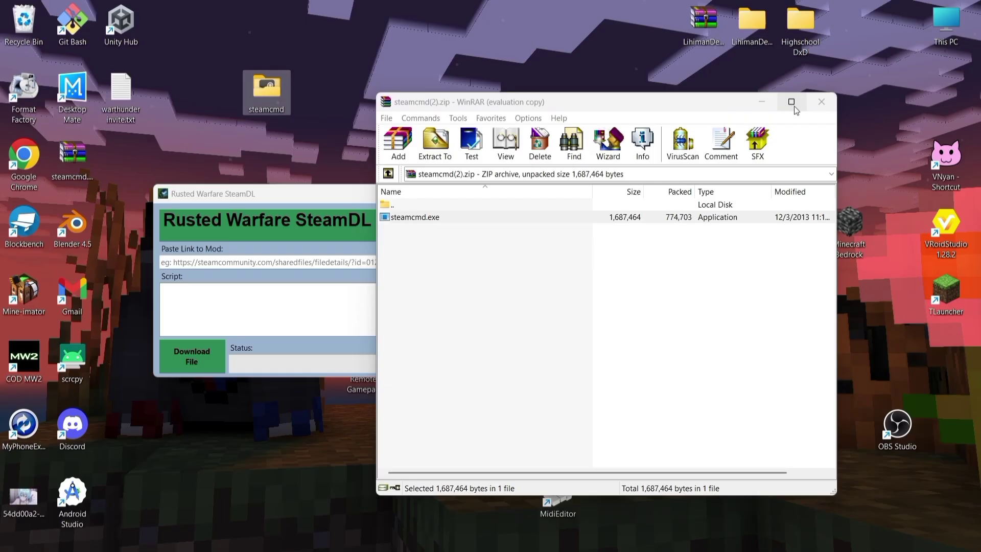
click(826, 101)
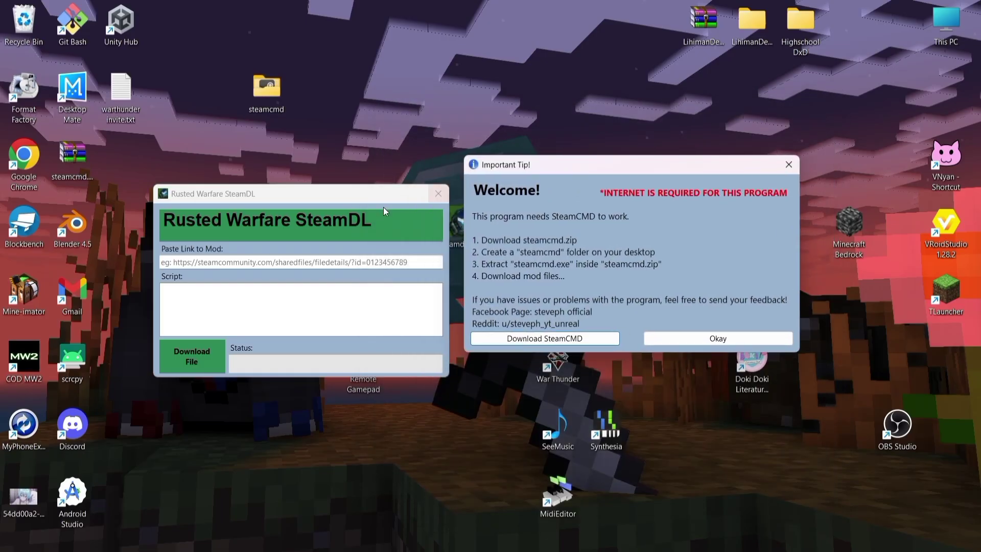
click(368, 247)
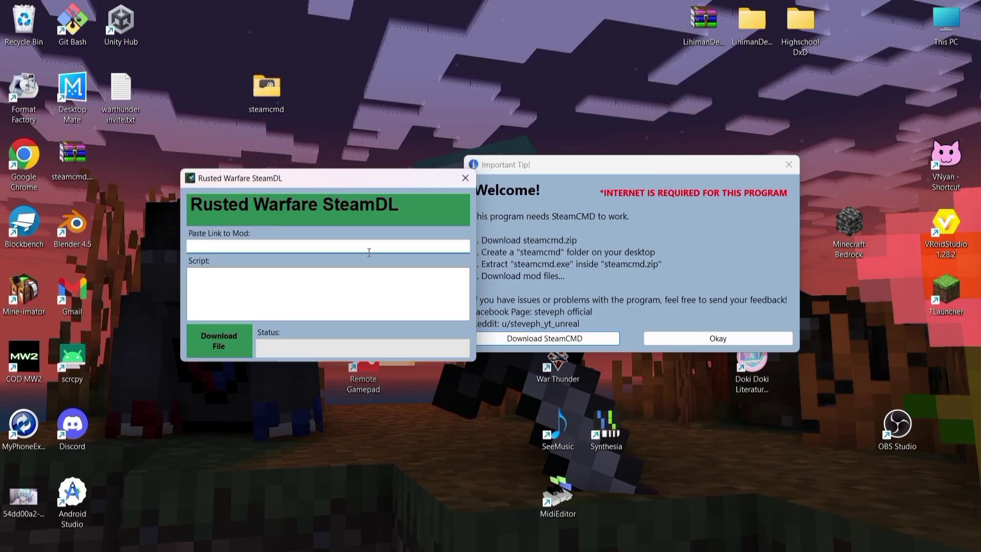
key(super+v)
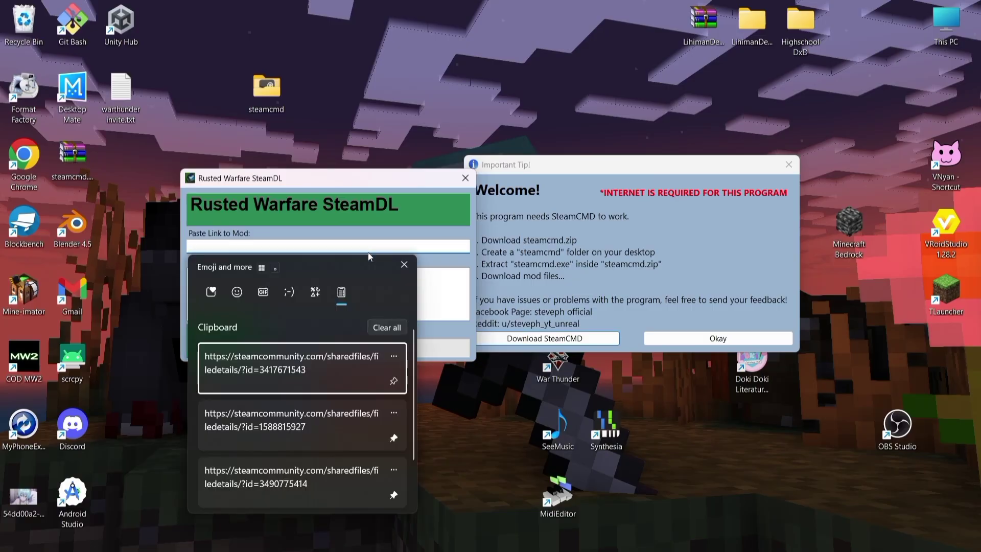
click(366, 441)
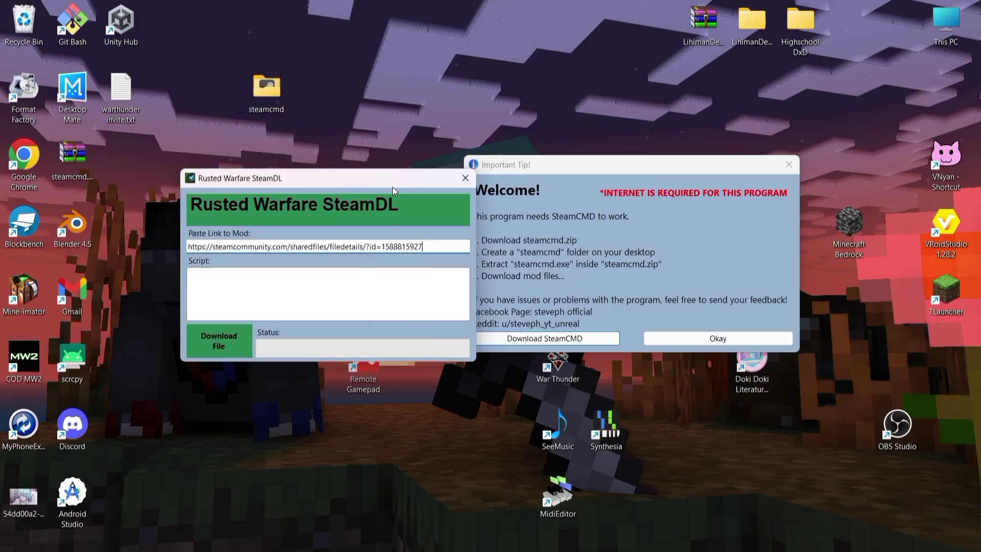
drag(393, 184, 347, 148)
click(177, 314)
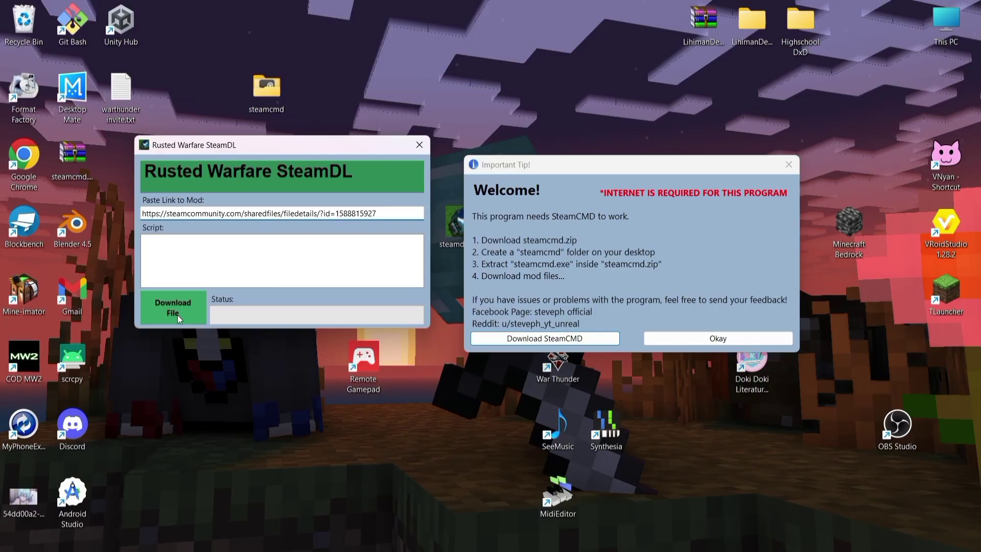
click(672, 343)
drag(326, 149, 305, 148)
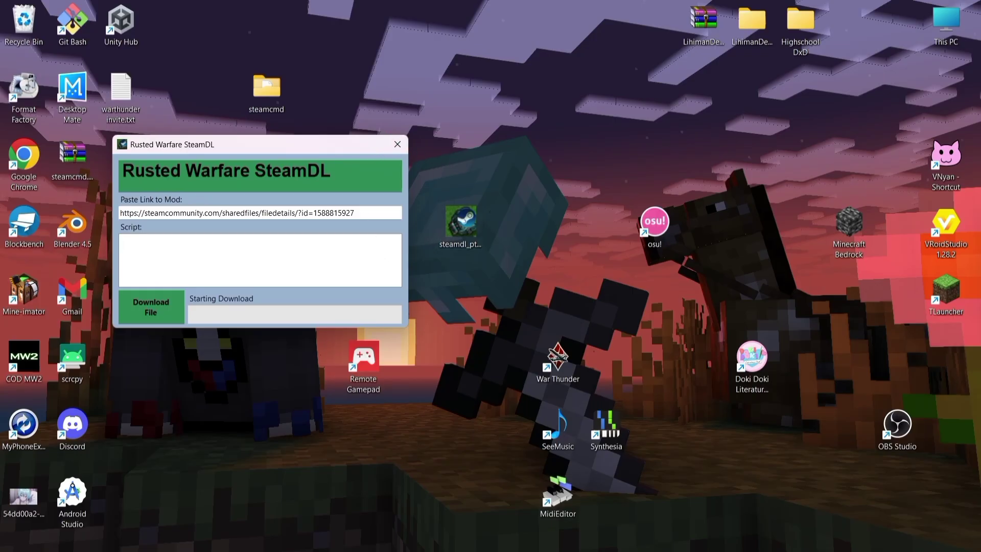
mouse_move(886, 546)
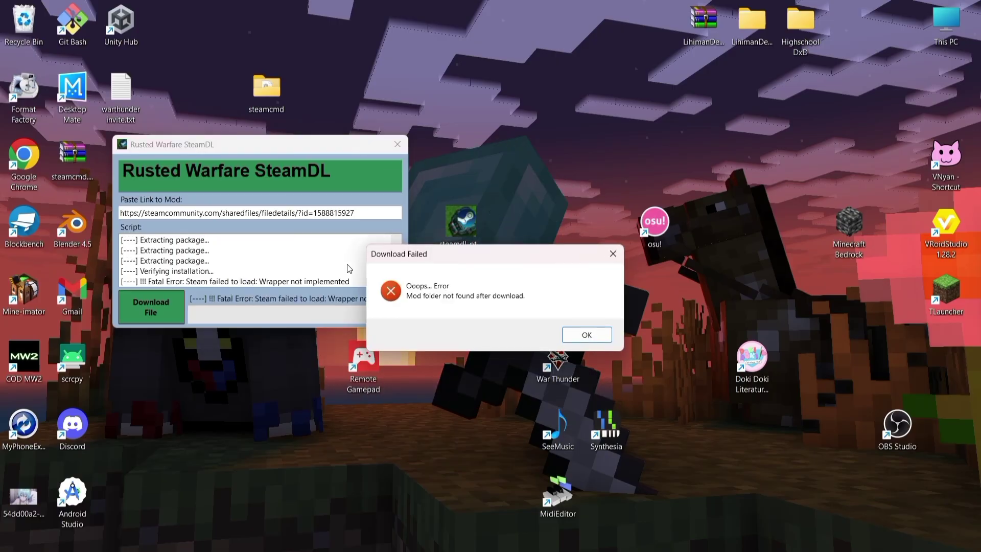
drag(433, 260, 489, 196)
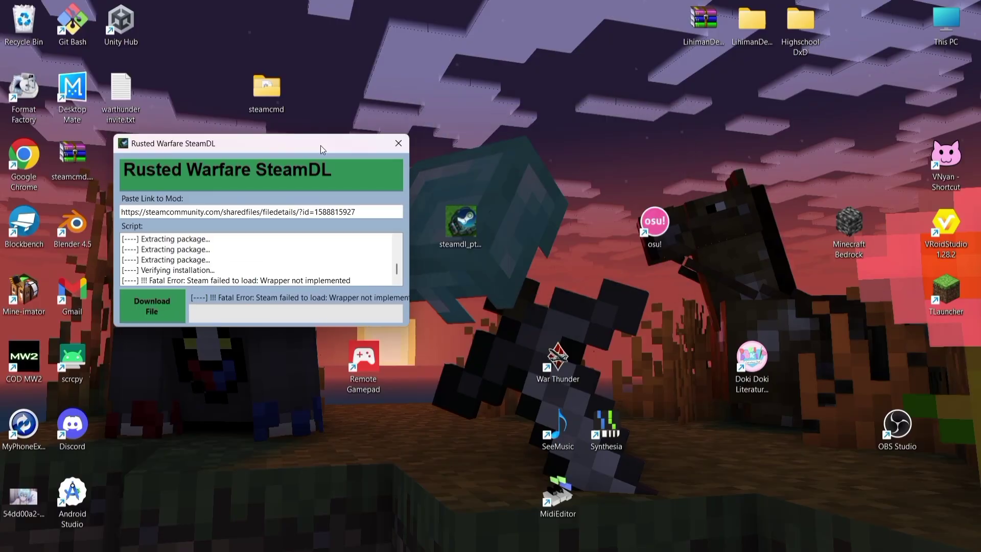
mouse_move(320, 145)
mouse_down()
mouse_move(367, 158)
mouse_move(309, 145)
mouse_up()
mouse_move(223, 149)
mouse_down()
mouse_move(230, 144)
mouse_move(234, 161)
mouse_move(226, 147)
mouse_up()
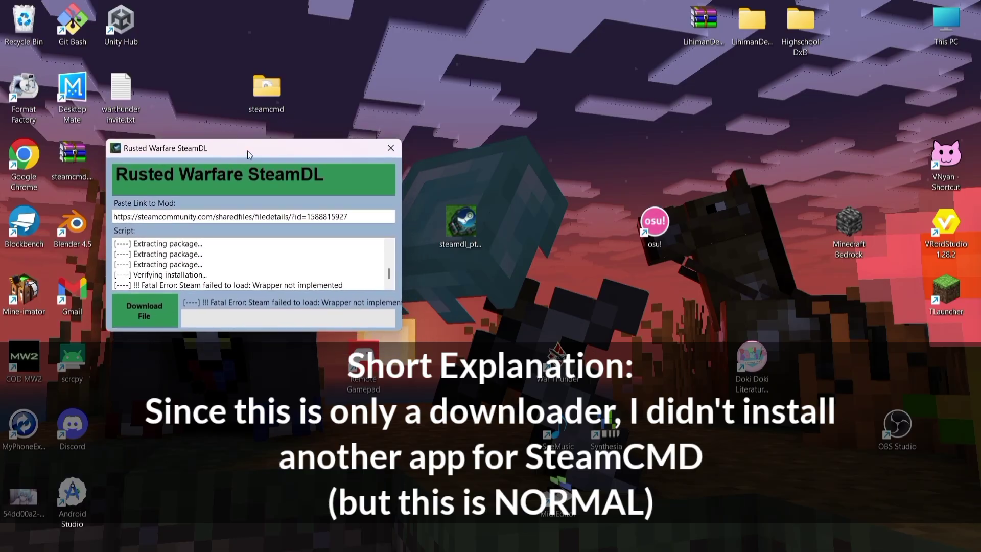
drag(247, 151, 244, 146)
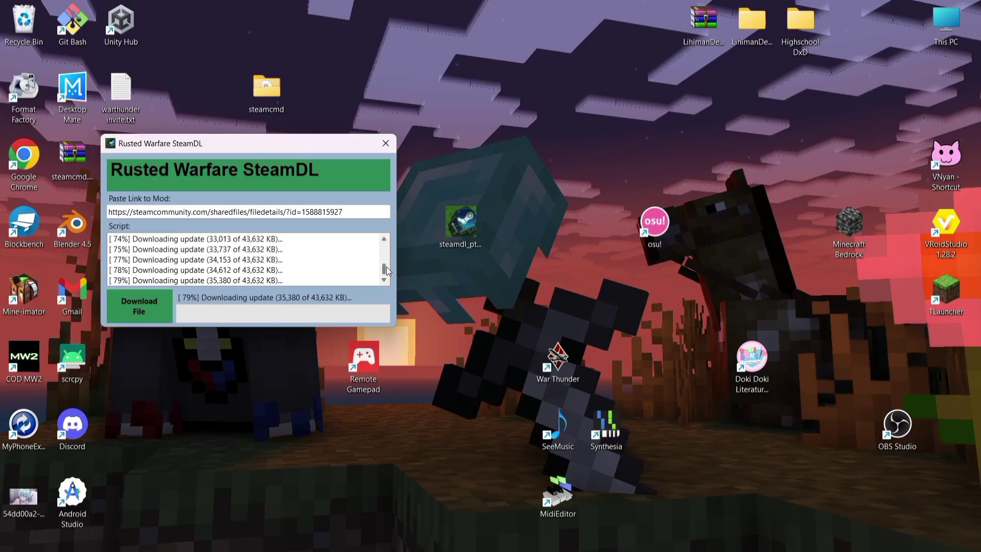
scroll(386, 267, up, 2)
scroll(386, 266, down, 2)
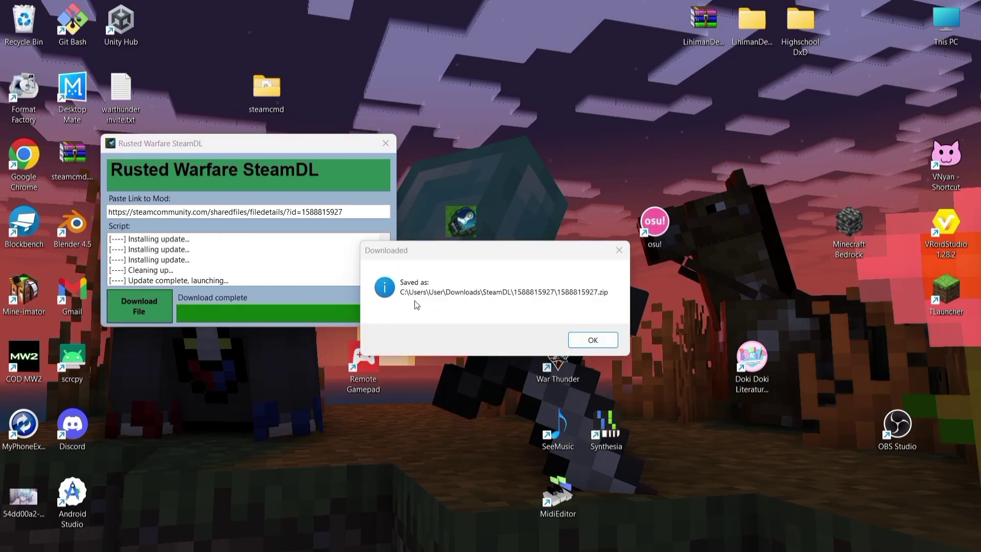
drag(443, 251, 303, 240)
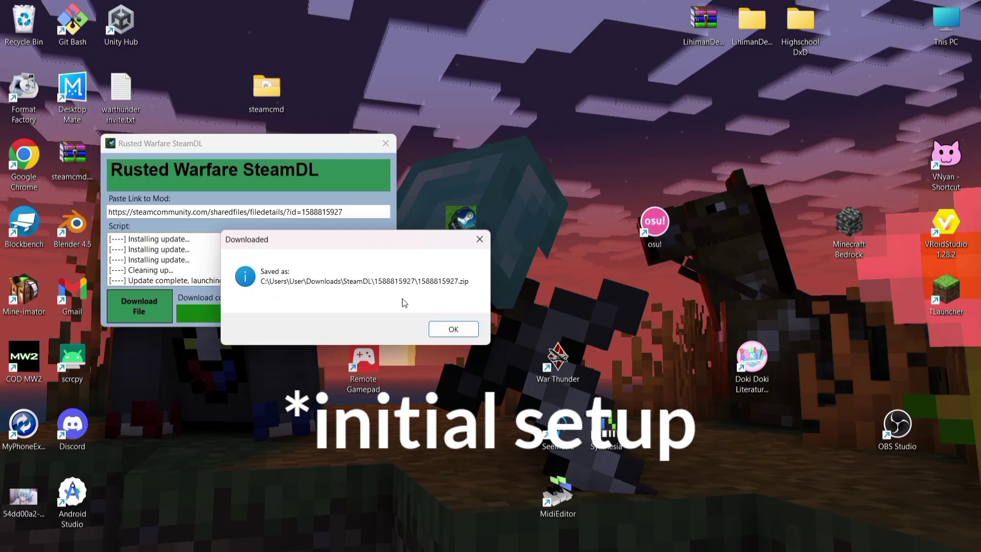
click(447, 330)
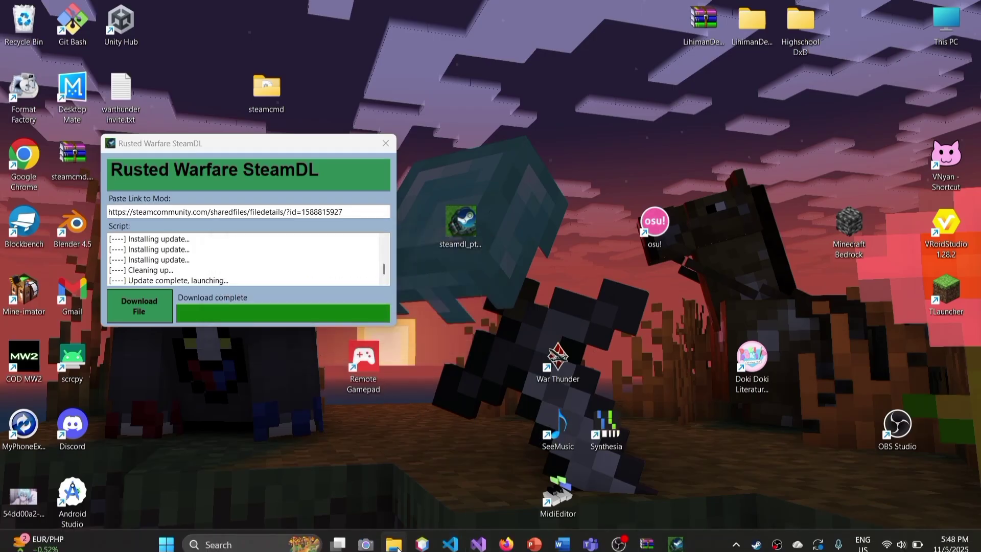
click(394, 544)
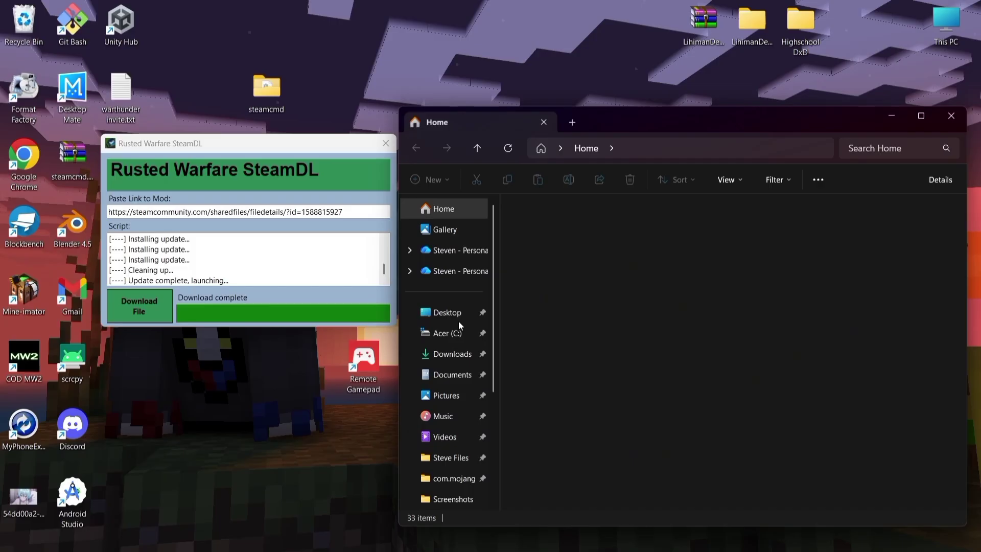
click(452, 354)
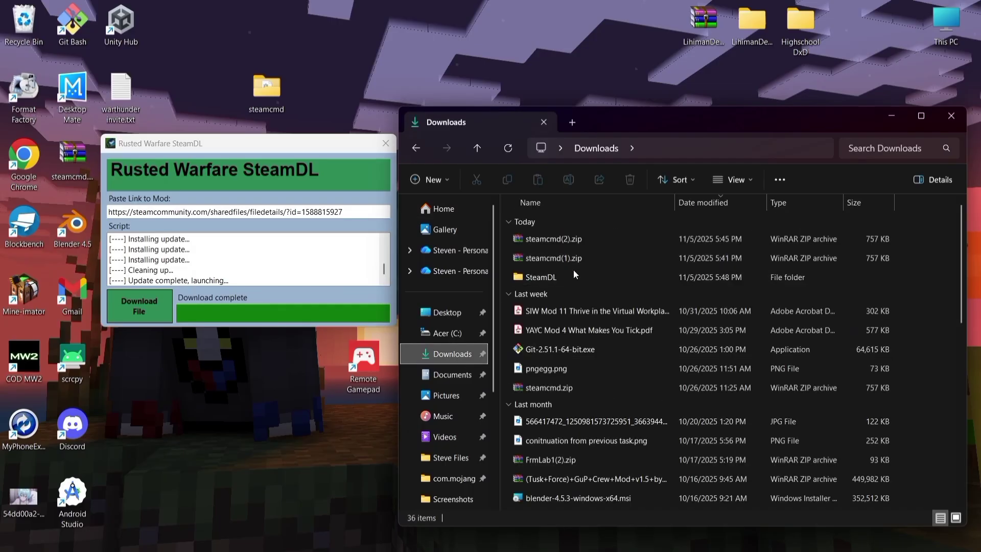
double_click(571, 277)
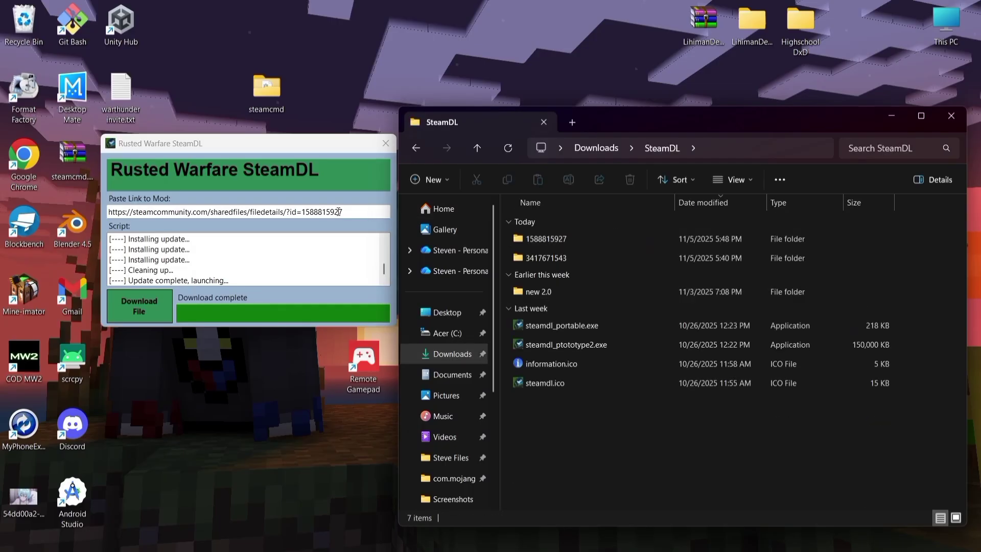
double_click(307, 212)
click(356, 210)
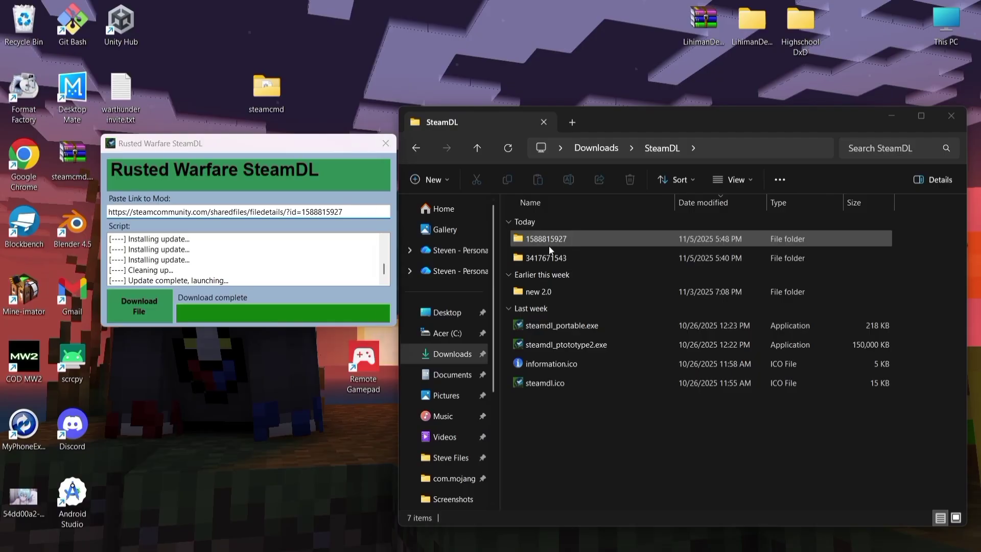
double_click(549, 246)
Examine the contents of 1588815927.zip in WinRAR, and close the archive and the File Explorer window.
double_click(563, 244)
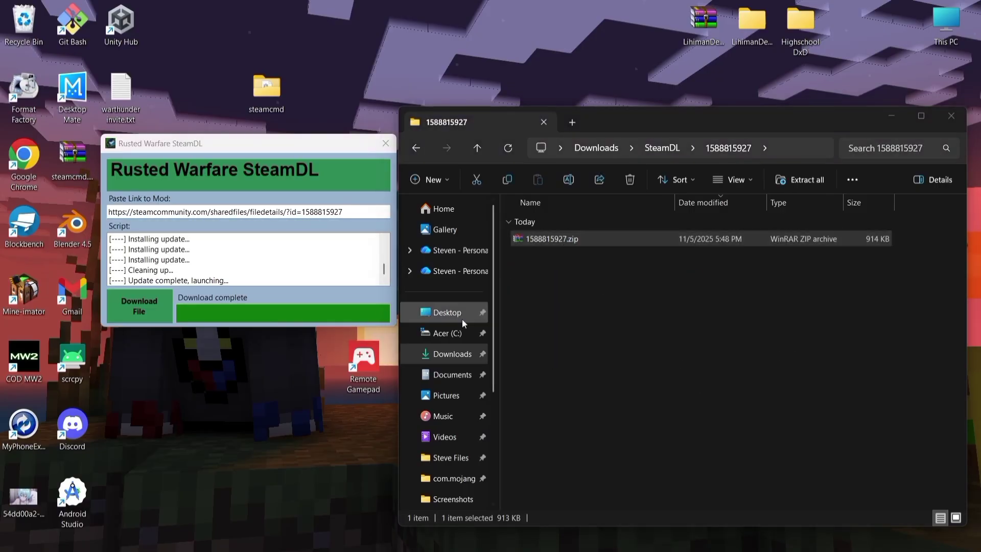
click(656, 127)
drag(673, 103, 586, 112)
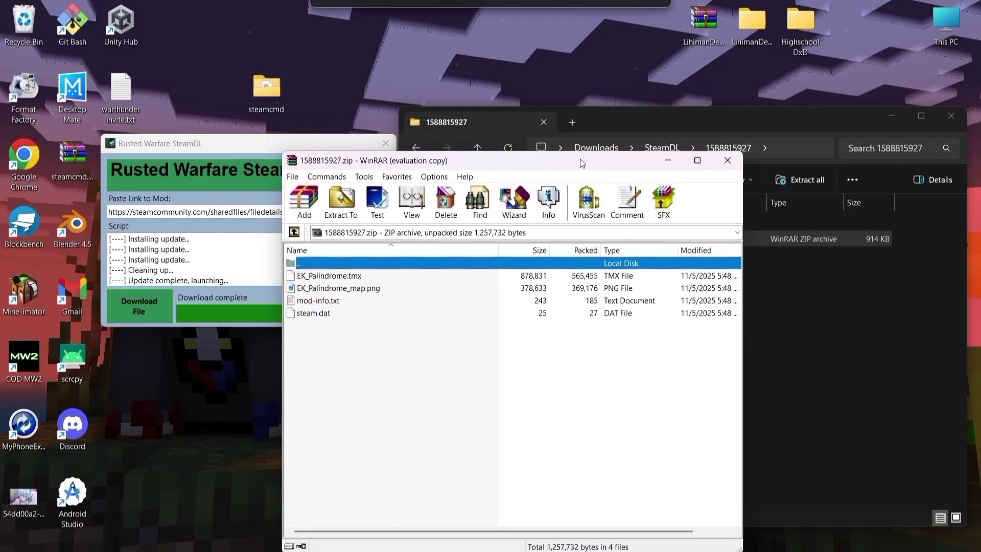
click(733, 112)
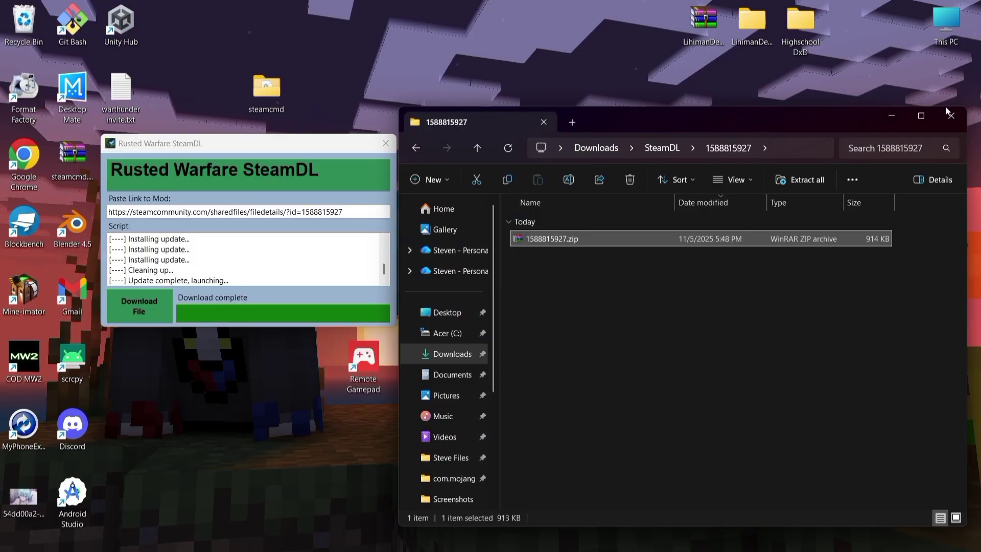
click(950, 116)
drag(290, 145, 314, 135)
drag(368, 201, 105, 203)
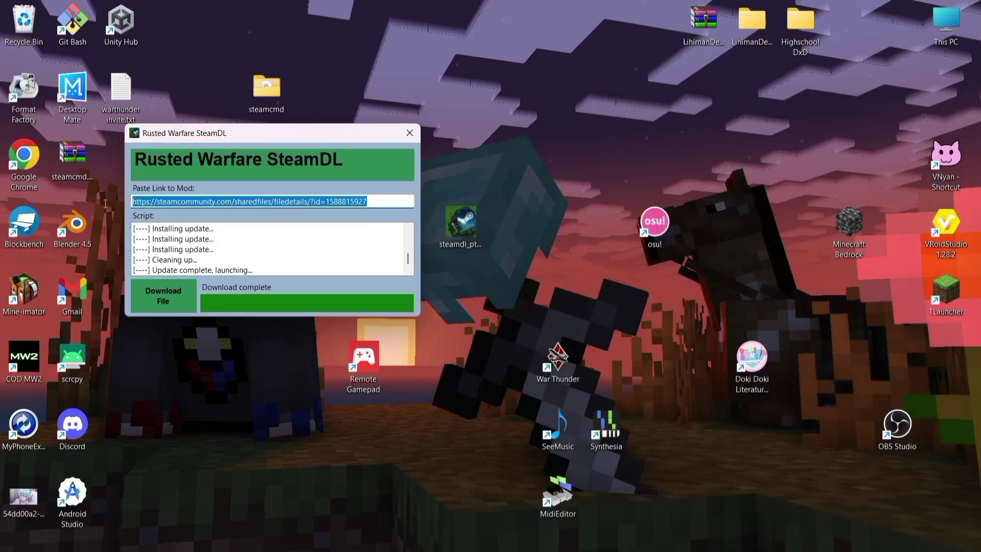
key(BackSpace)
key(super+v)
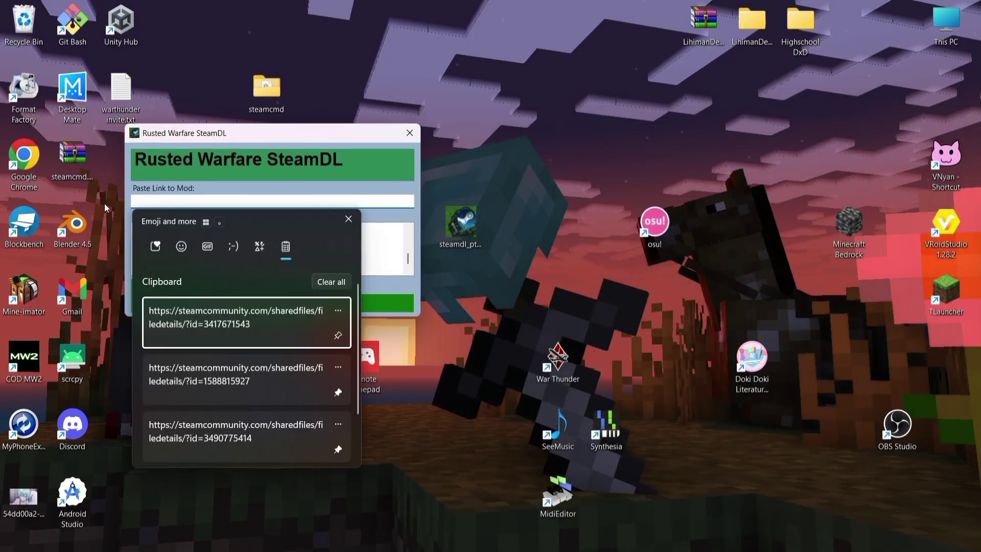
click(273, 433)
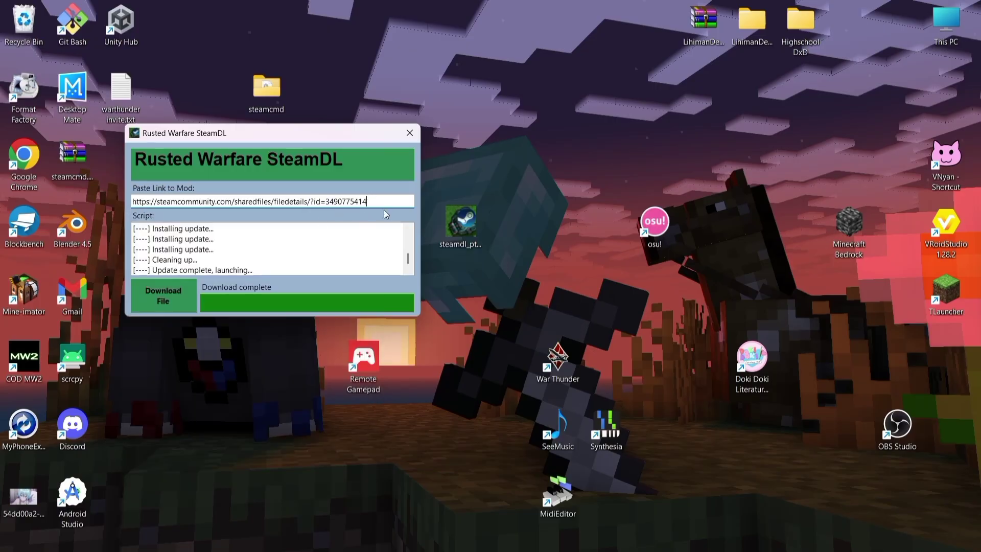
click(172, 292)
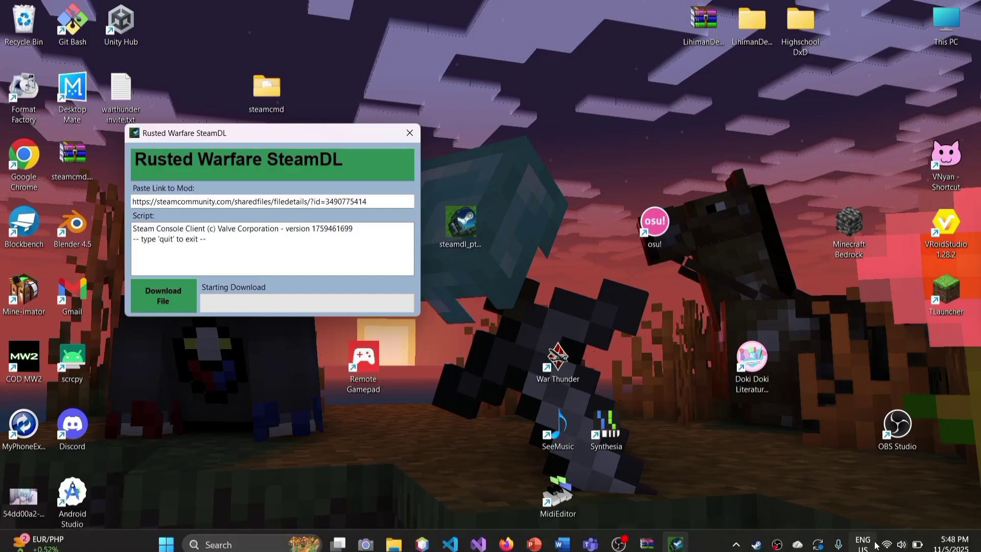
mouse_move(887, 546)
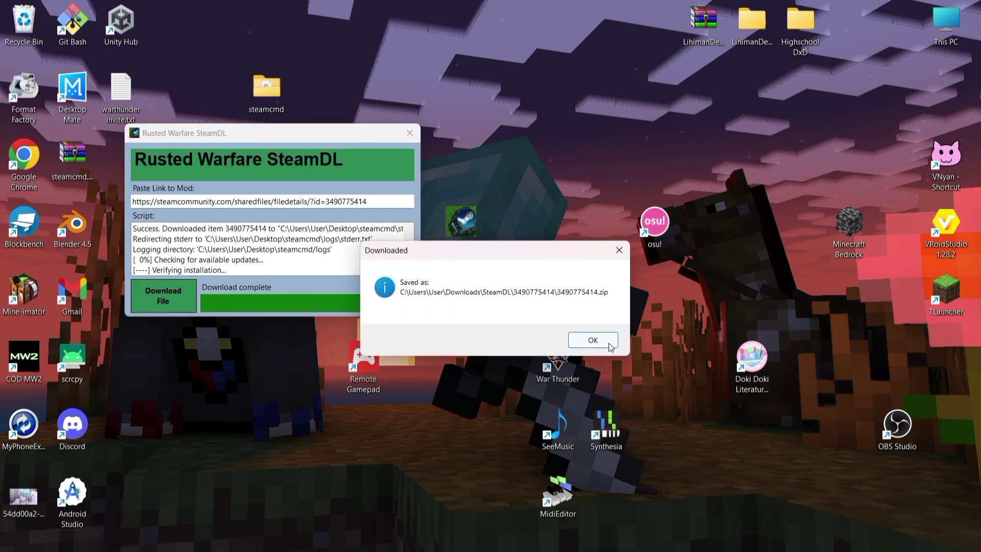
click(587, 338)
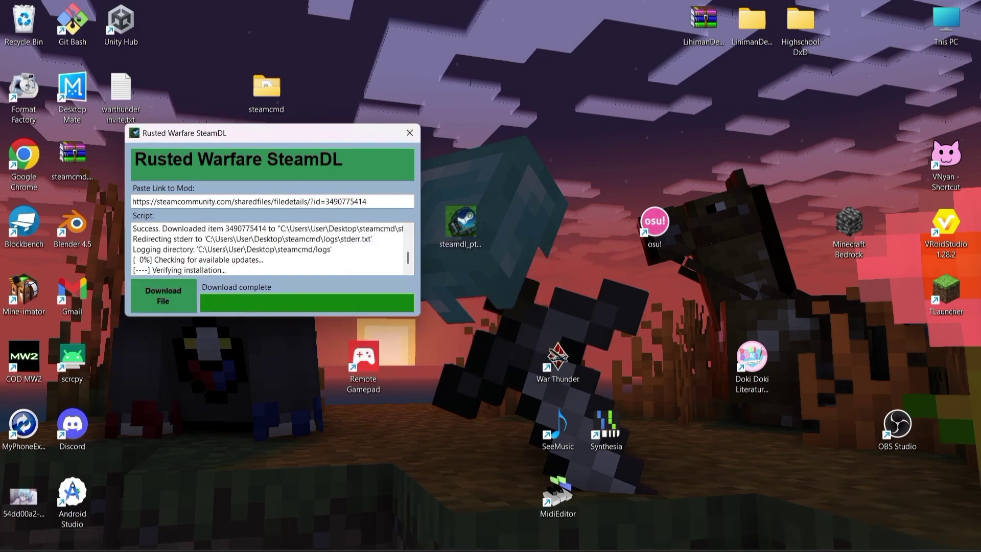
mouse_move(479, 548)
click(394, 545)
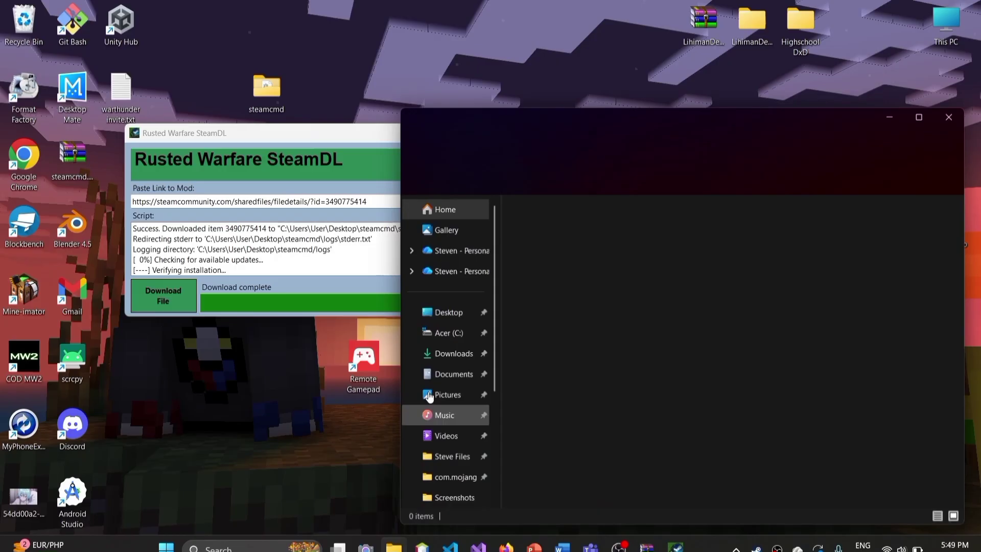
click(450, 354)
double_click(539, 277)
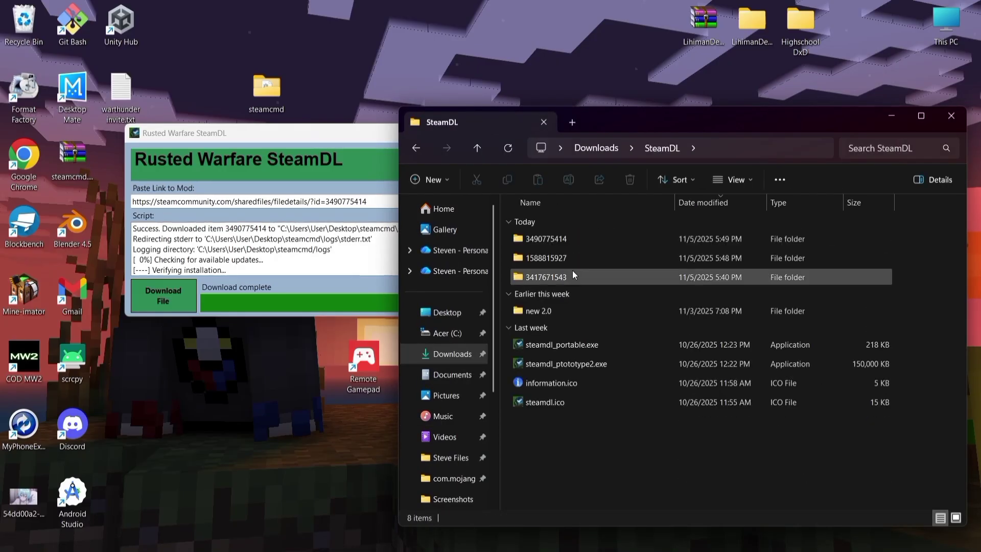
double_click(560, 238)
double_click(550, 241)
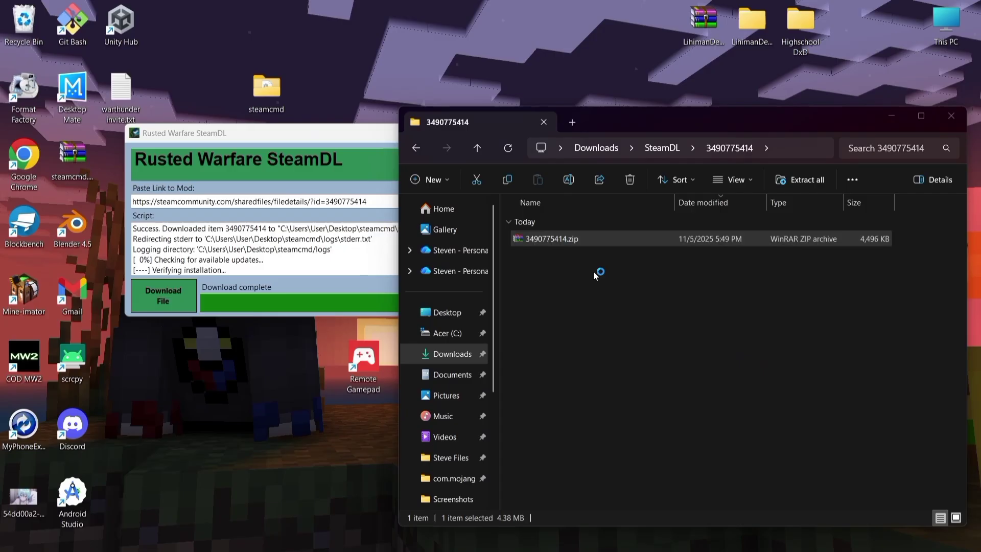
drag(535, 112, 561, 110)
click(479, 312)
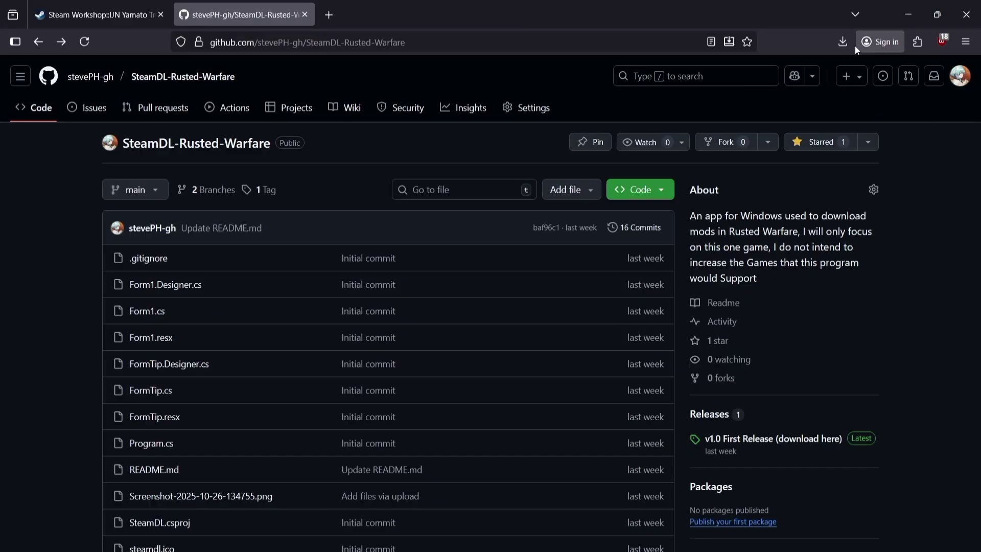
On the SteamDL-Rusted-Warfare GitHub page, open the v1.0 First Release and view its downloadable assets.
scroll(581, 322, down, 5)
scroll(582, 327, up, 5)
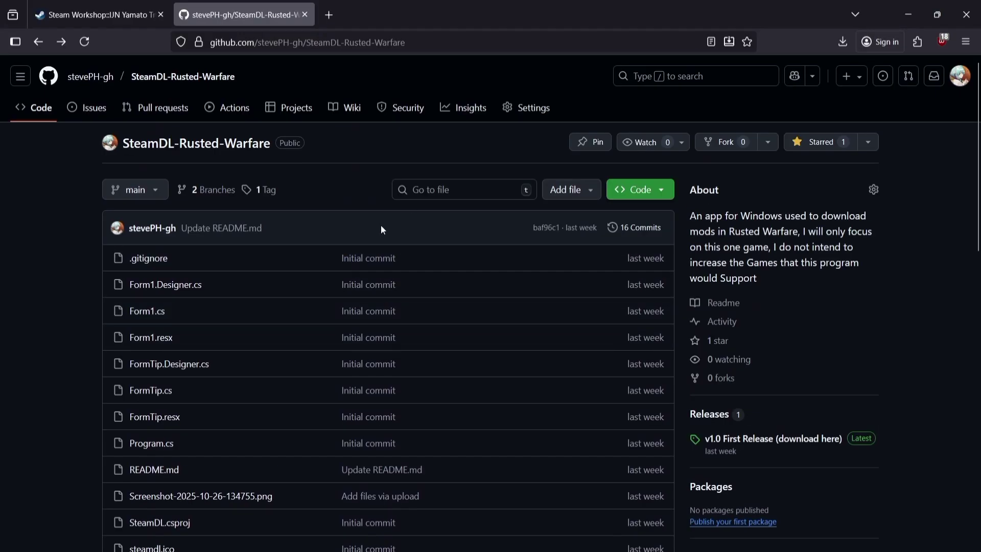
scroll(409, 223, down, 3)
scroll(449, 223, up, 3)
scroll(639, 245, down, 3)
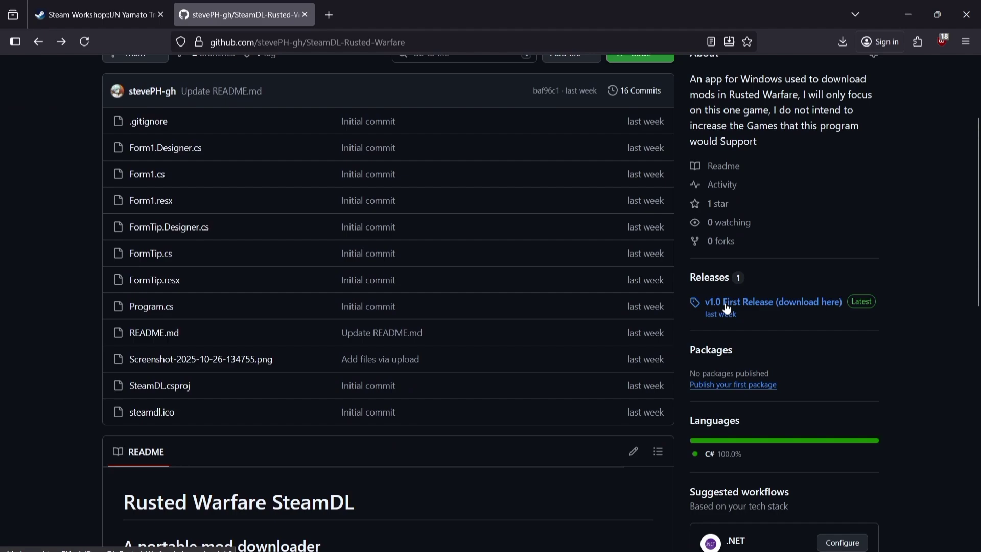
click(726, 306)
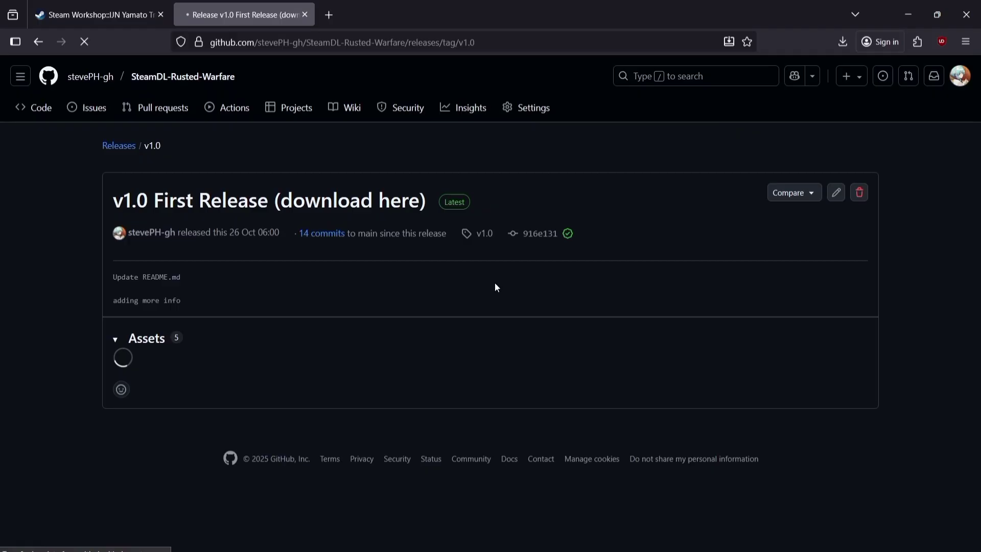
scroll(455, 302, down, 2)
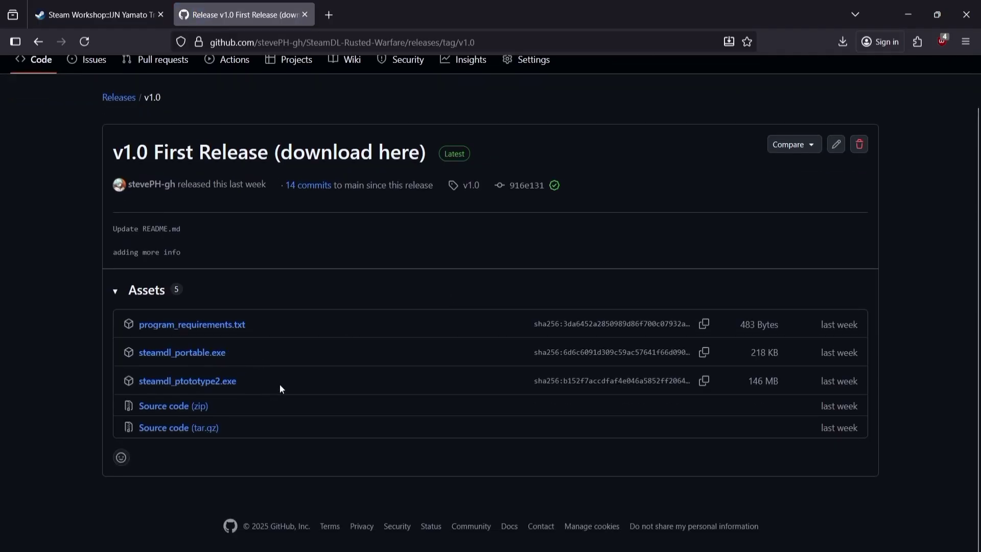
Return to the repository's main page and highlight the supported platform, Windows x64, in the README's Support section.
key(alt+Left)
scroll(388, 358, down, 5)
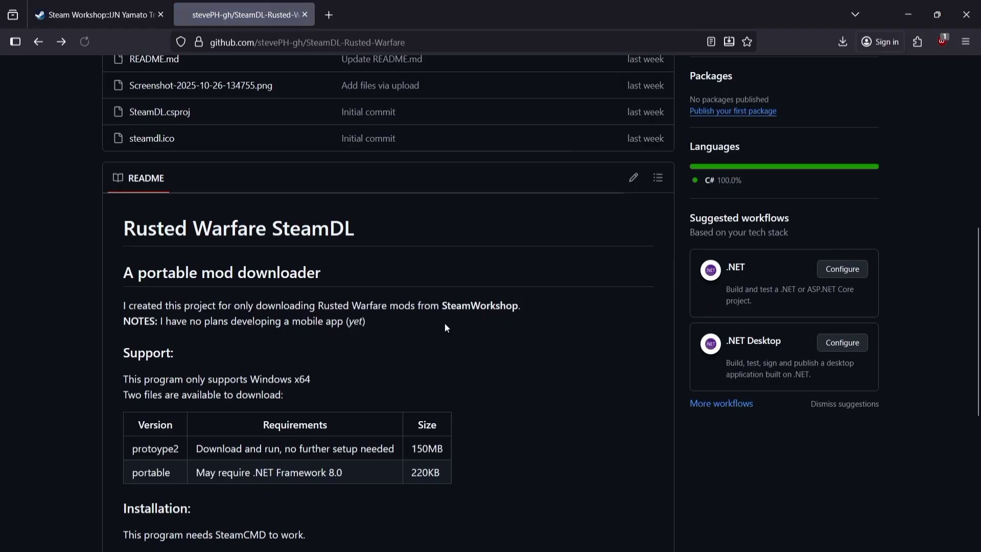
scroll(473, 328, down, 4)
scroll(504, 333, up, 5)
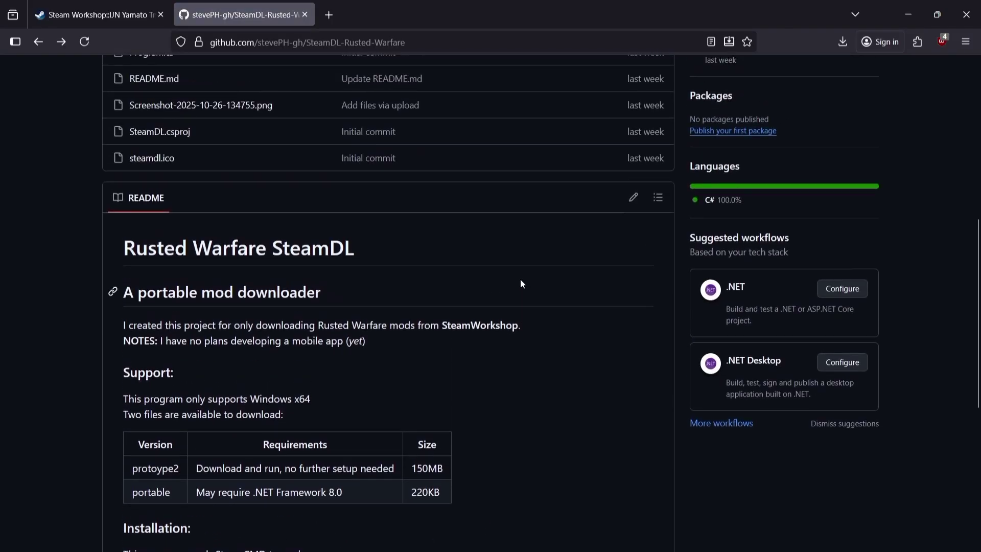
scroll(519, 284, down, 2)
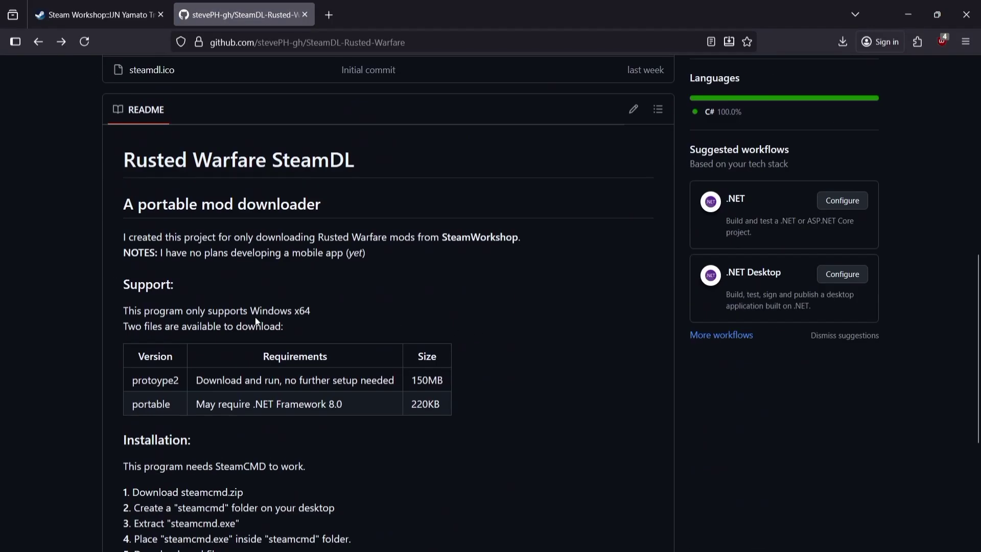
drag(253, 313, 328, 317)
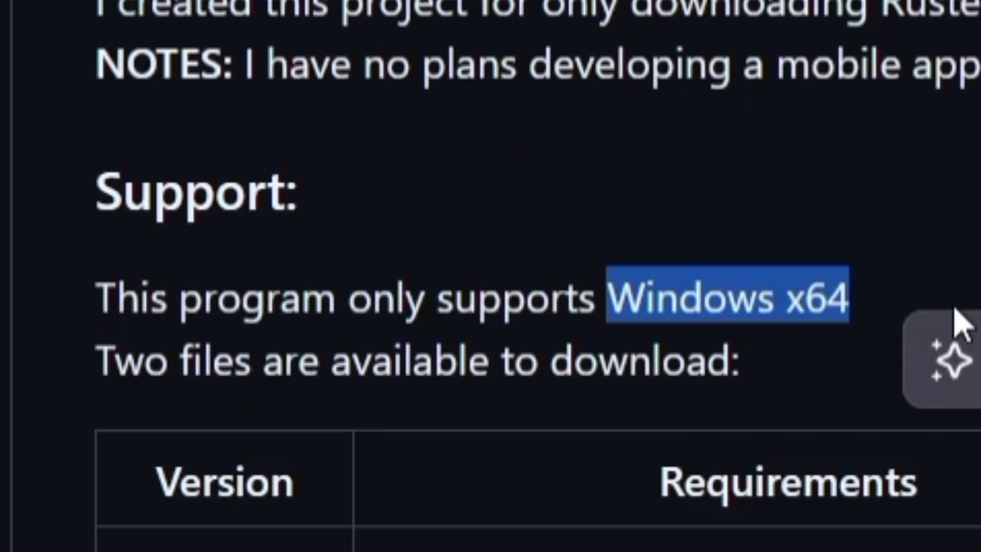
click(970, 230)
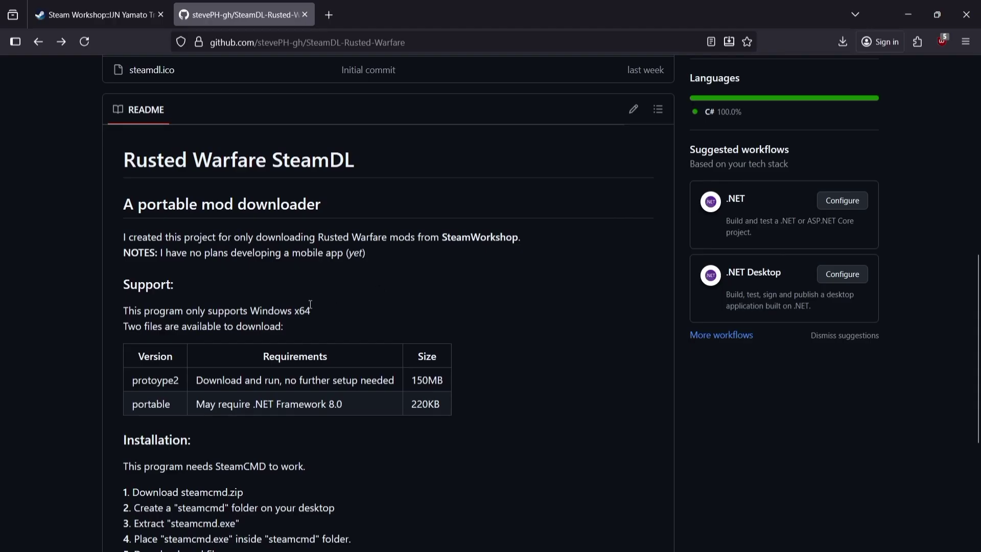
Compare the protoype2 and portable versions in the README's download table, highlighting their names and the protoype2 size.
scroll(595, 353, down, 3)
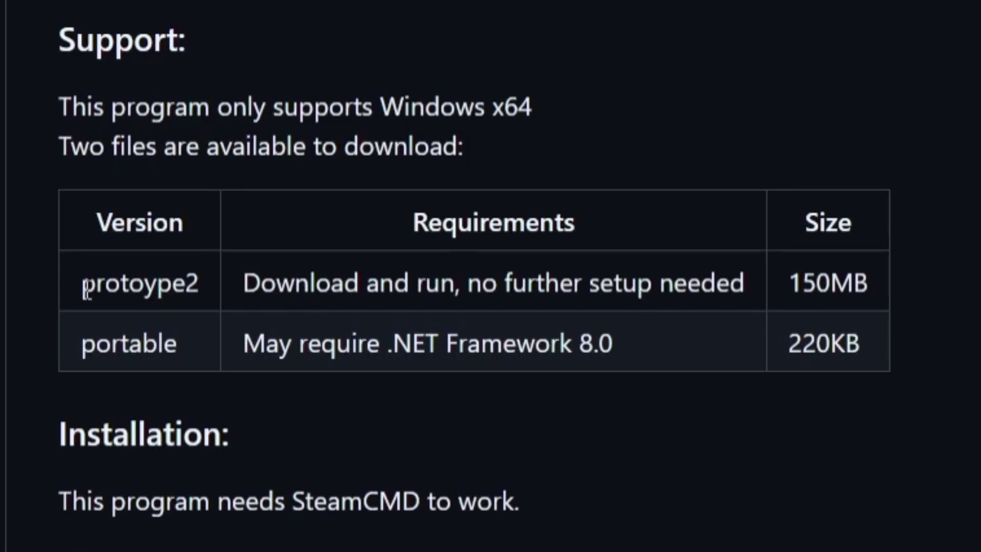
drag(133, 244, 196, 244)
drag(81, 343, 176, 343)
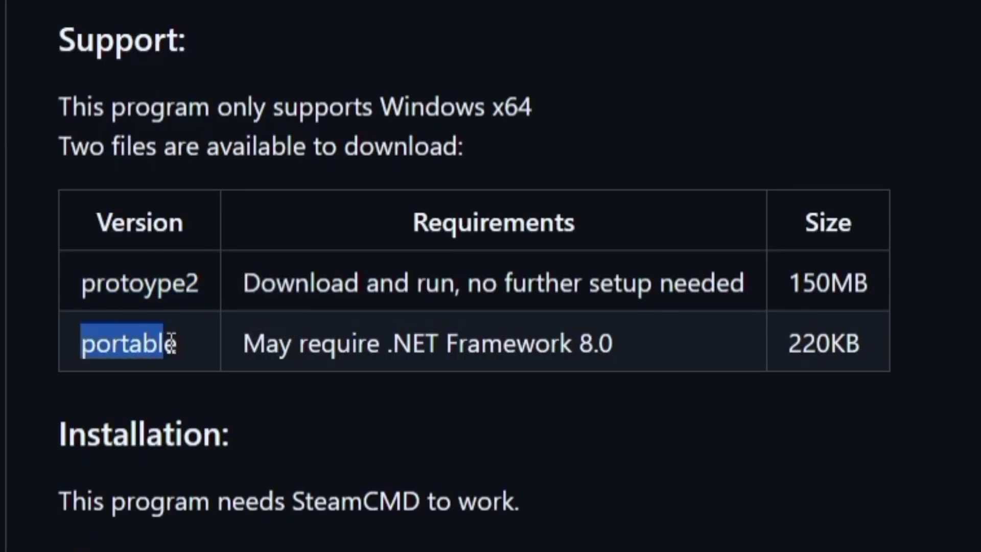
drag(82, 293, 234, 300)
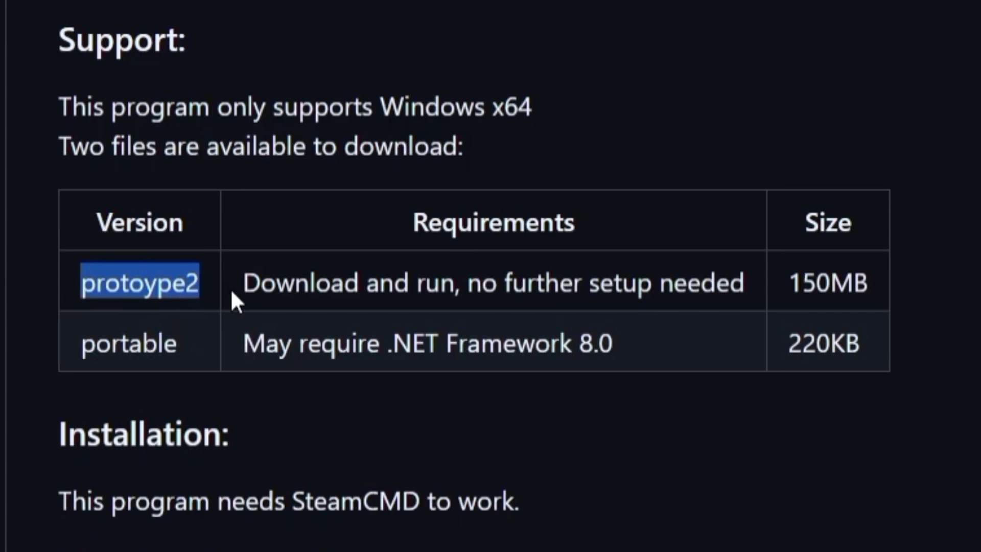
drag(789, 282, 905, 286)
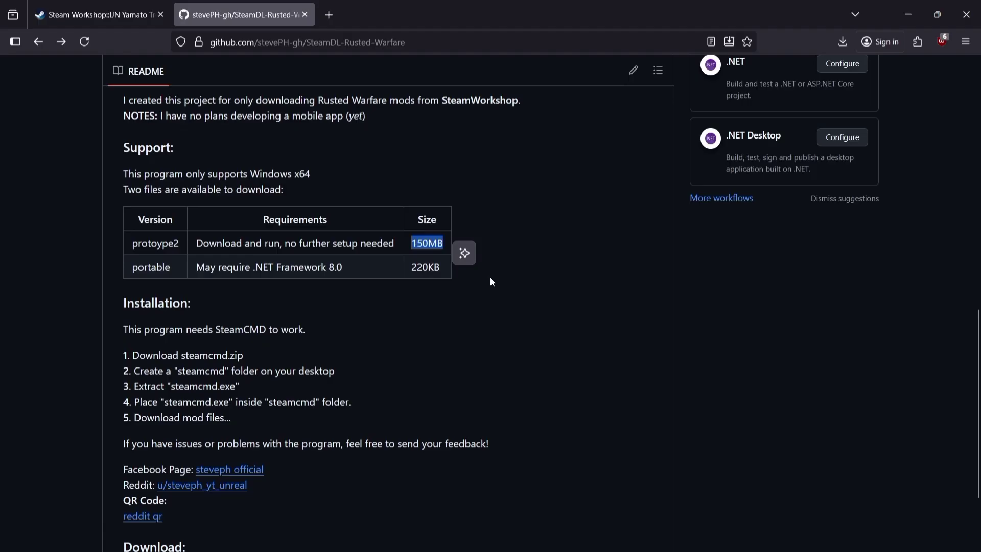
click(198, 303)
scroll(489, 337, up, 2)
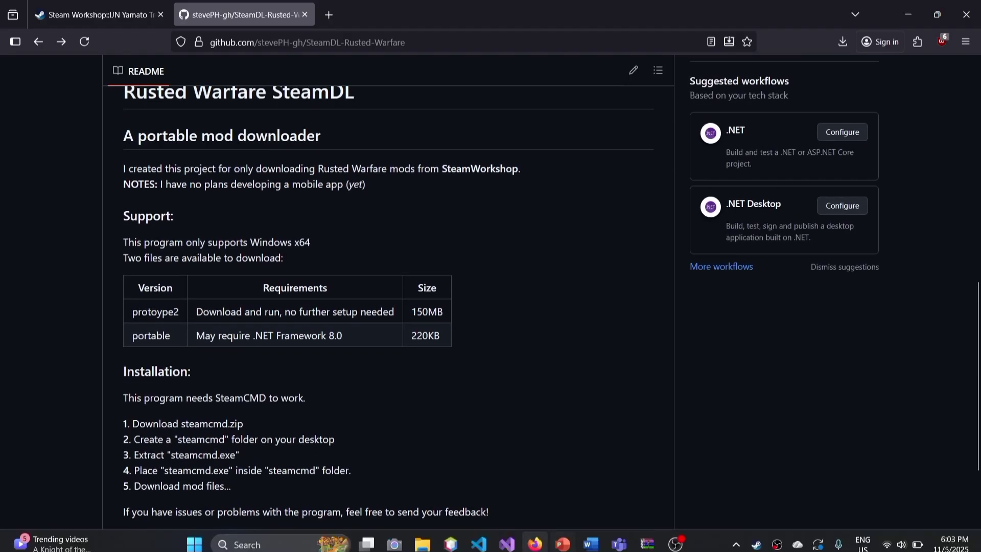
Switch to the SteamDL project in Visual Studio, look through the Form1.cs code, and minimize the window.
click(506, 541)
scroll(465, 270, up, 5)
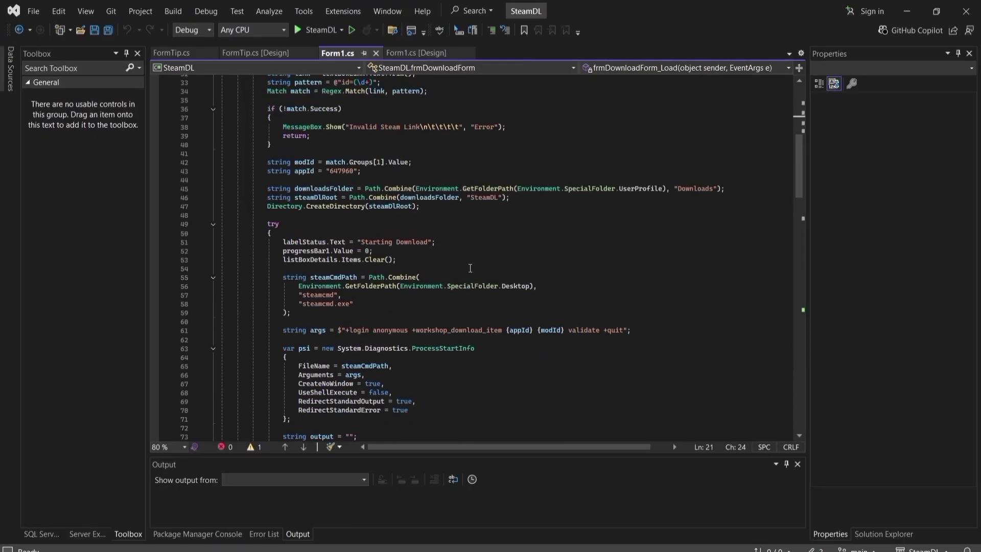
scroll(465, 270, down, 11)
click(906, 12)
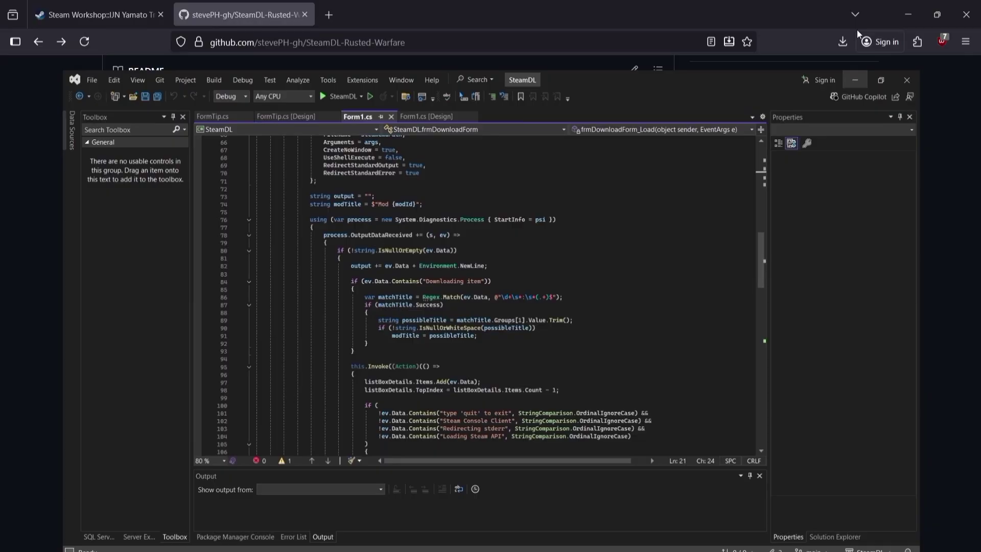
Highlight the portable version's .NET Framework 8.0 requirement in the README's download table.
scroll(468, 335, down, 1)
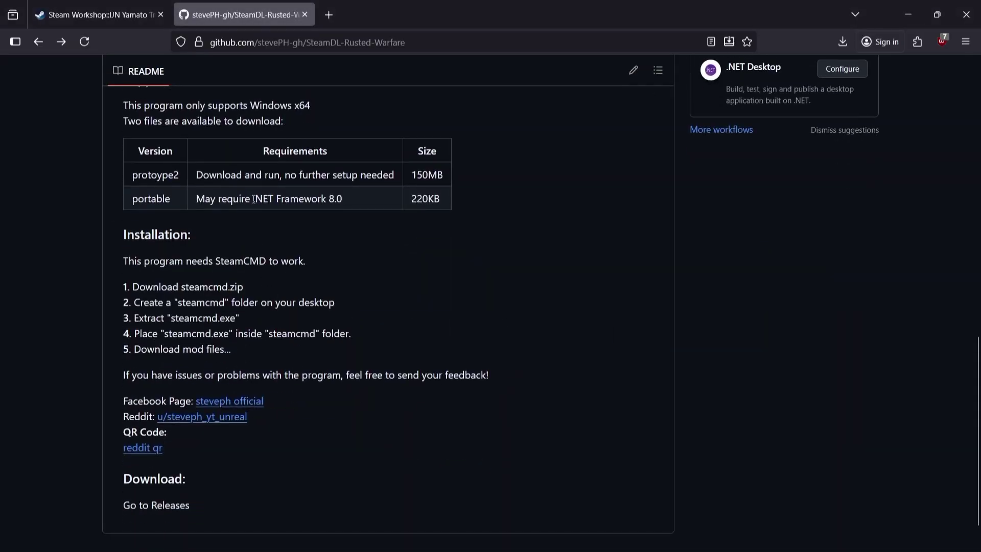
drag(251, 198, 354, 195)
scroll(459, 301, up, 5)
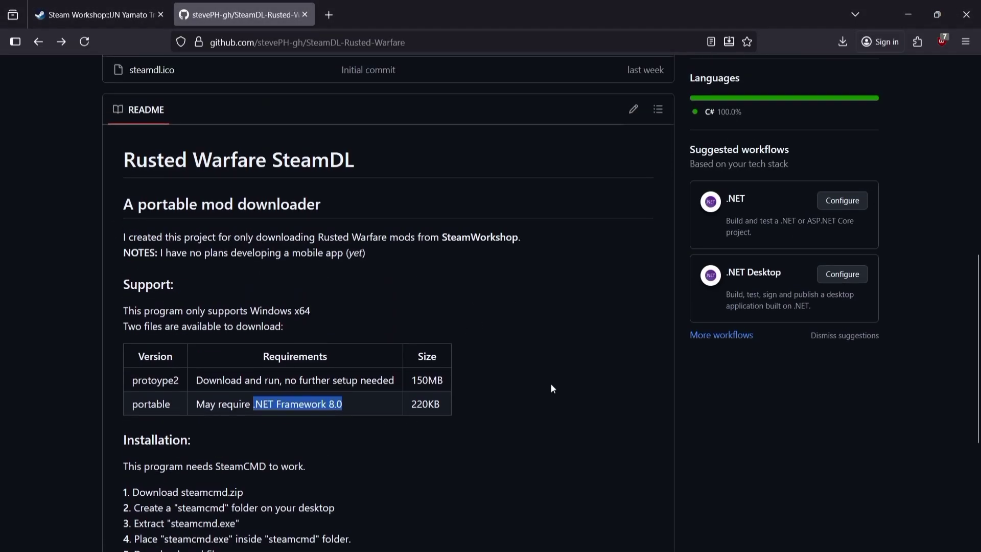
scroll(550, 386, down, 3)
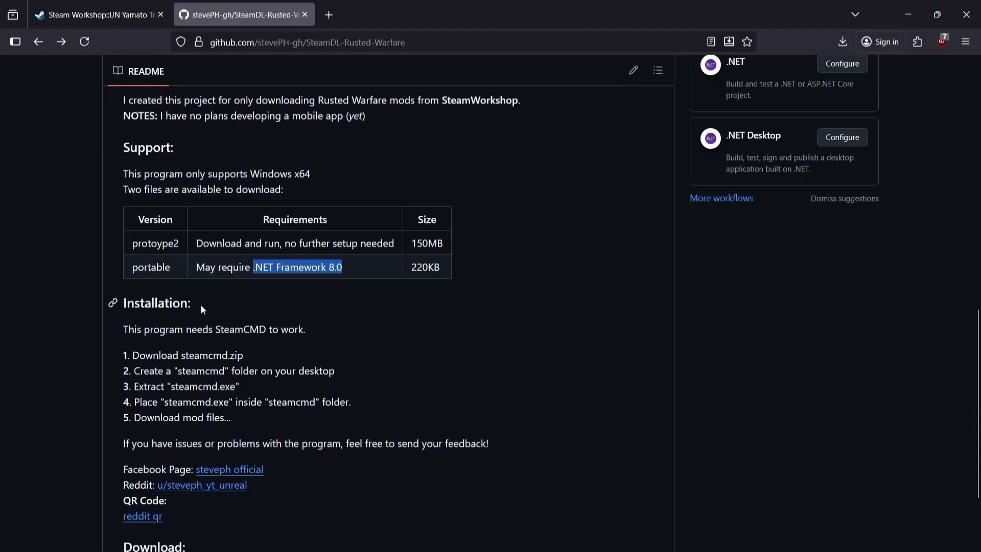
click(322, 296)
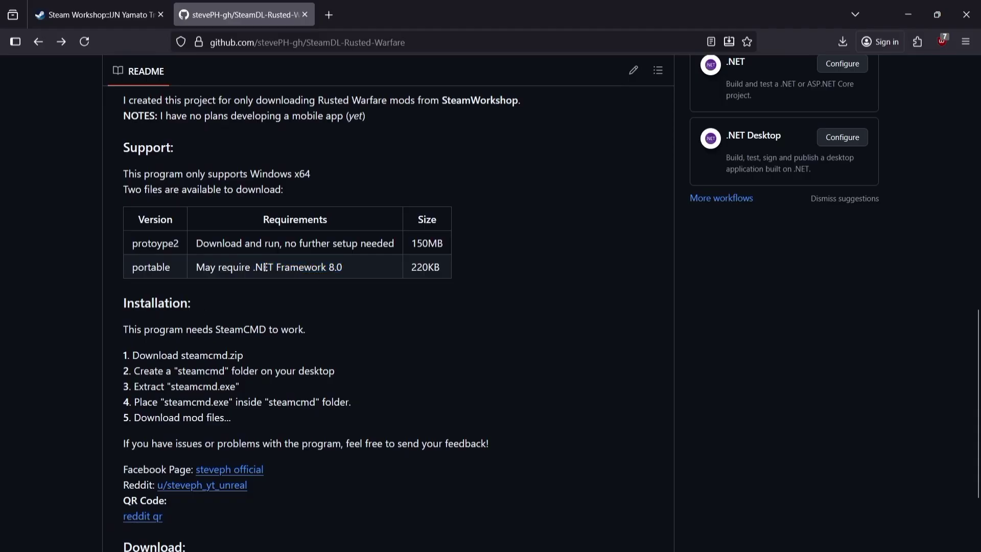
drag(254, 266, 354, 265)
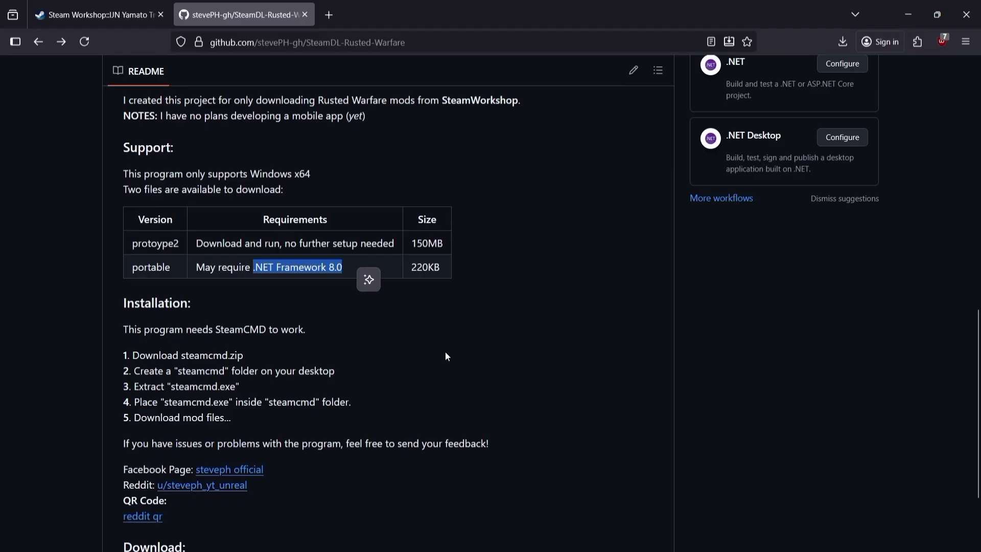
scroll(445, 352, up, 2)
click(412, 313)
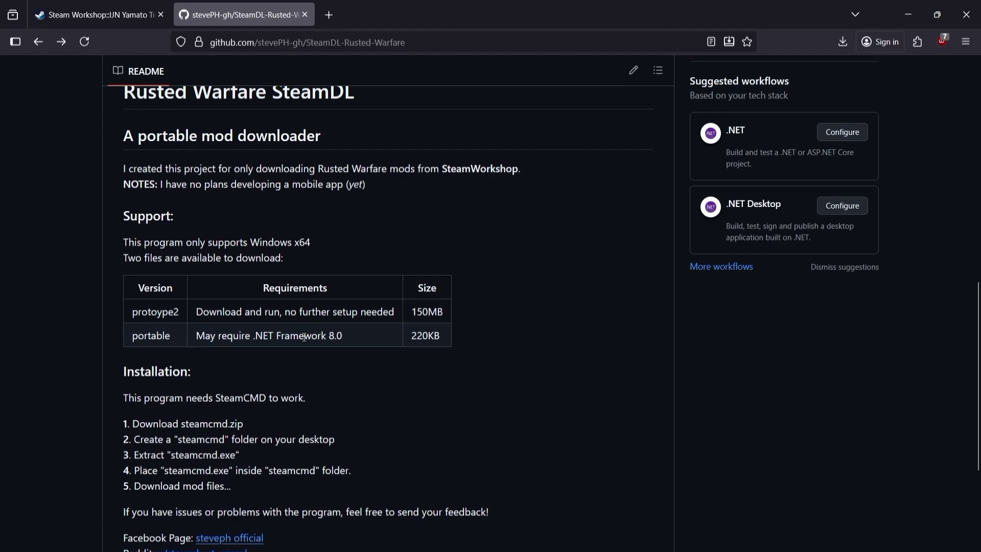
drag(254, 336, 376, 332)
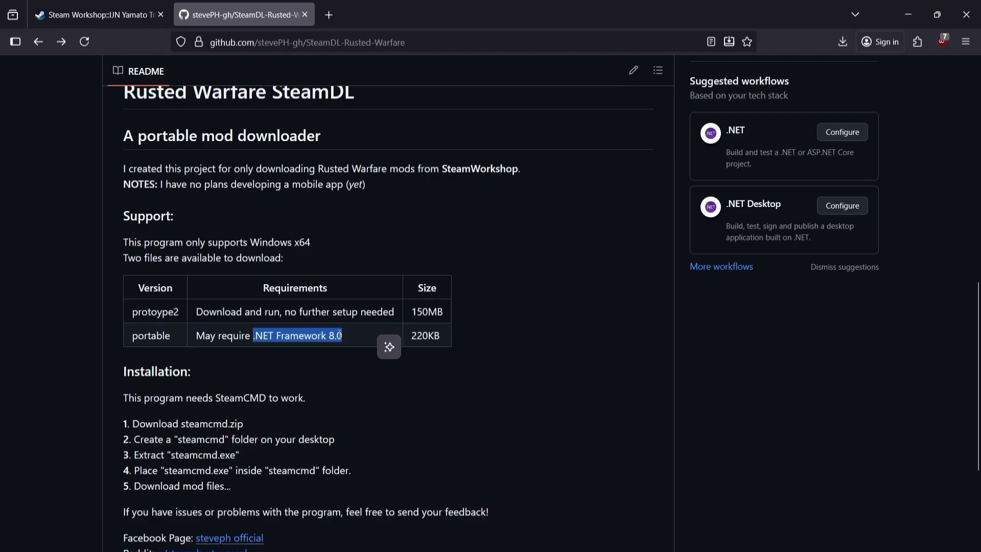
Highlight the file sizes of the protoype2 and portable versions in the README's download table for comparison.
click(413, 312)
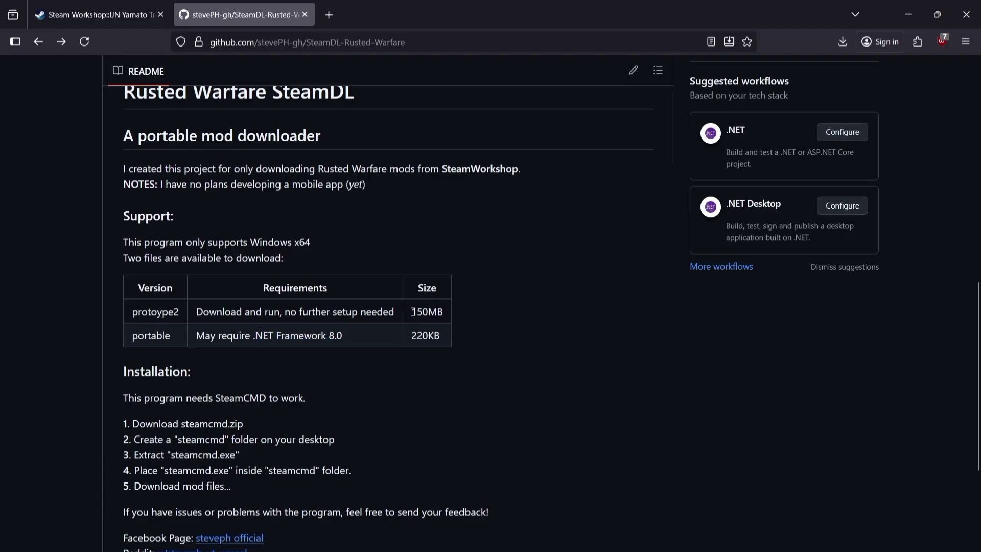
drag(413, 312, 456, 311)
click(466, 325)
click(584, 312)
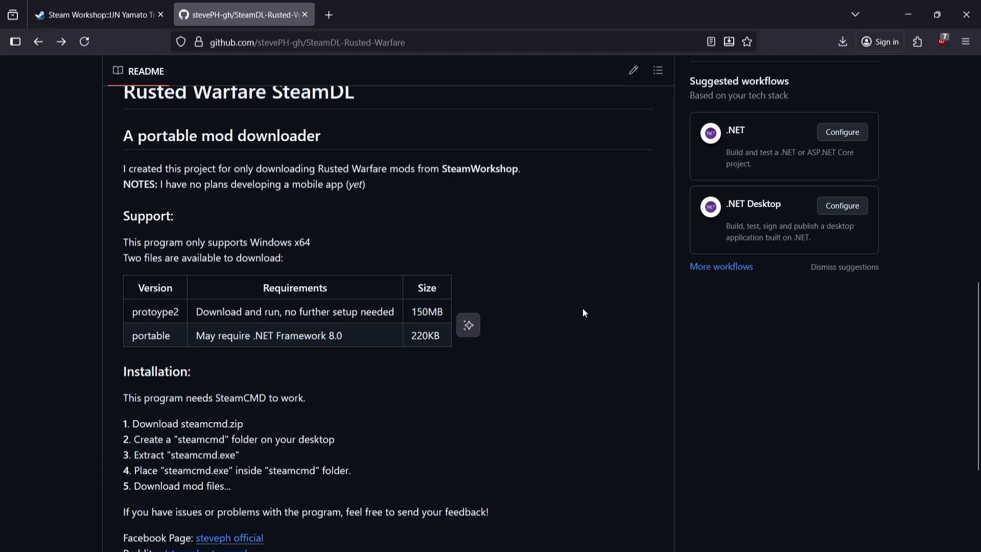
scroll(600, 327, down, 2)
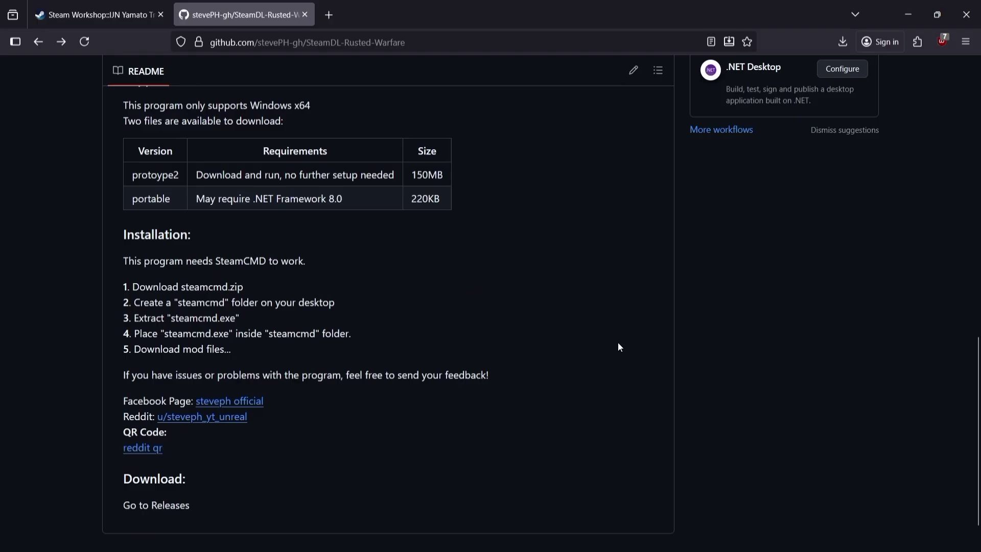
scroll(585, 333, up, 1)
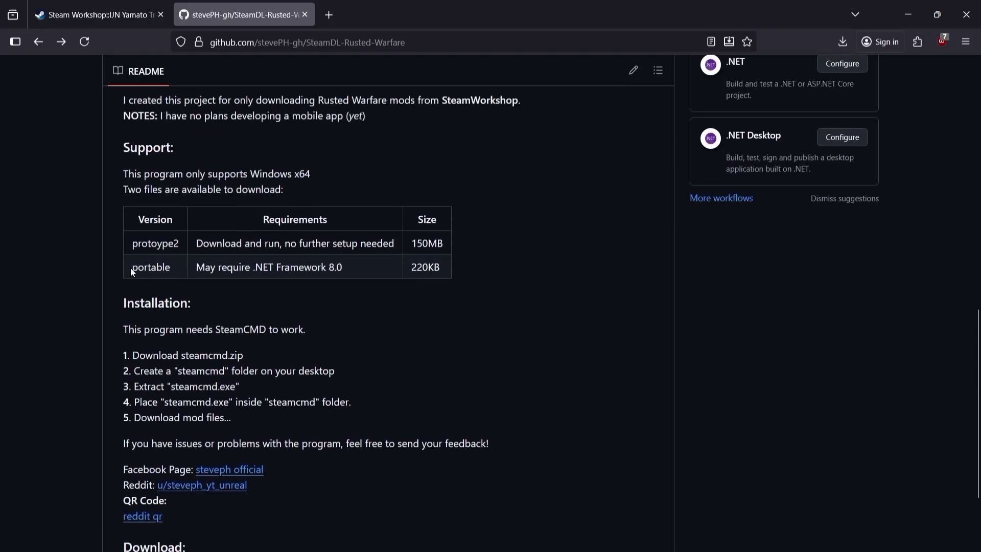
drag(131, 268, 171, 267)
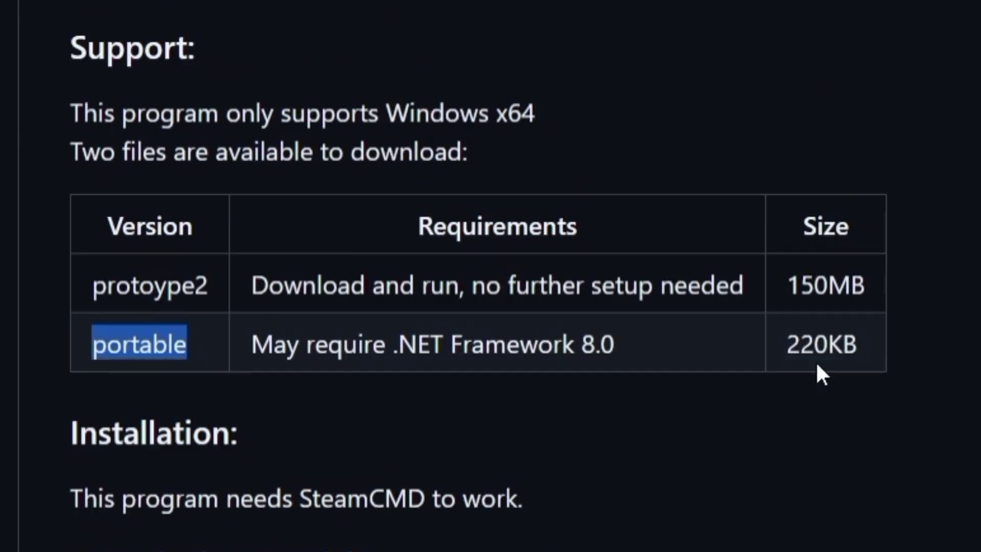
drag(787, 344, 853, 331)
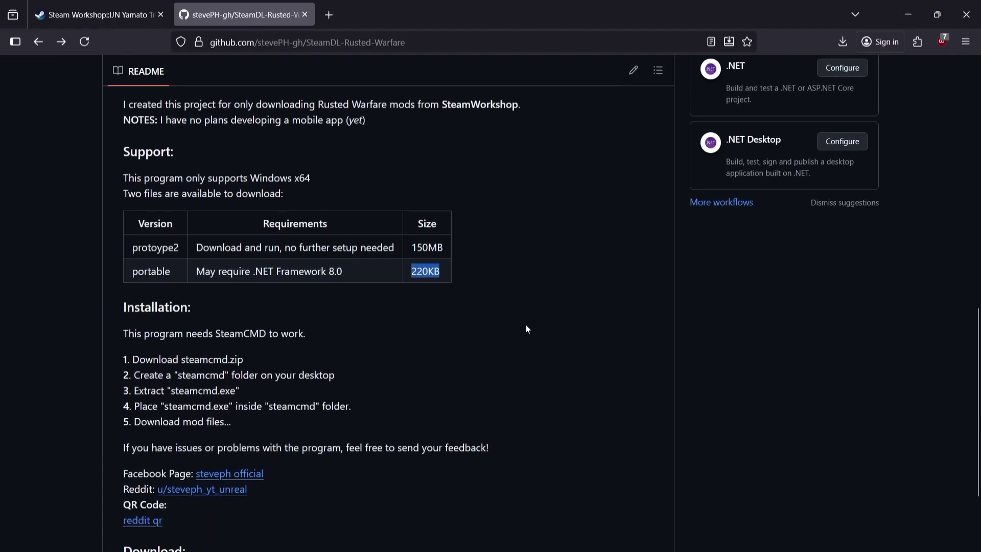
Review the README's Support section again, re-highlighting .NET Framework 8.0, and dismiss the chatbot shortcut menu.
scroll(521, 321, up, 3)
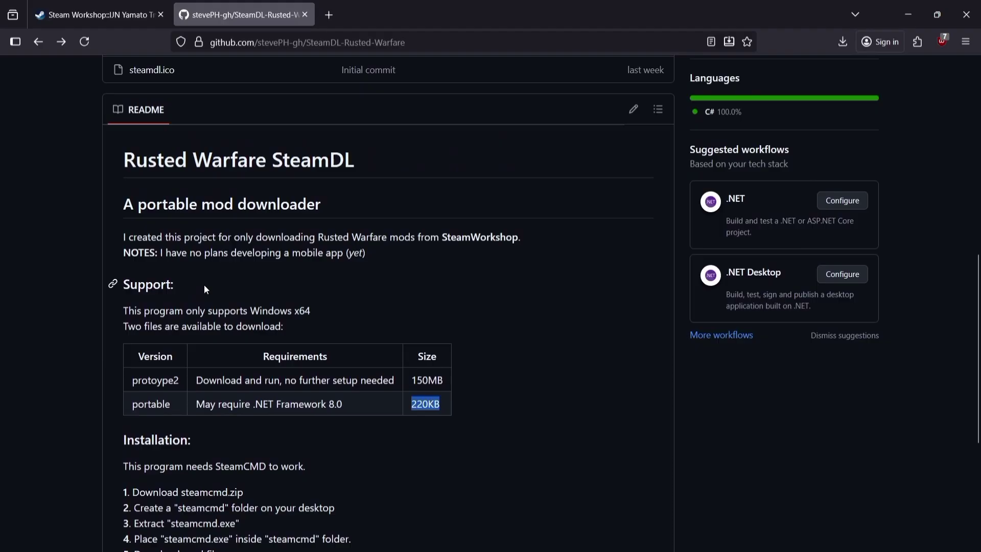
scroll(204, 284, down, 3)
click(332, 309)
drag(254, 269, 339, 272)
mouse_move(378, 284)
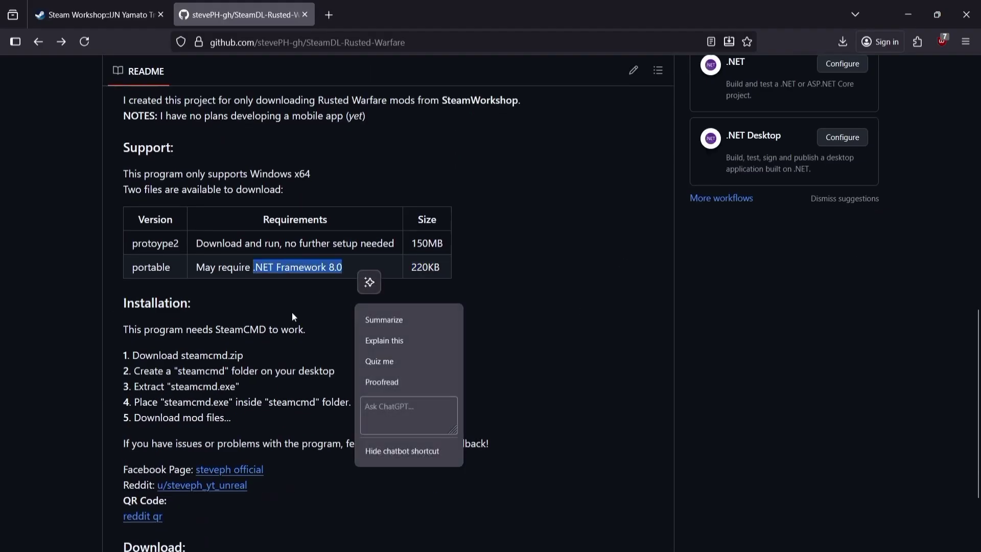
click(286, 304)
scroll(564, 412, up, 3)
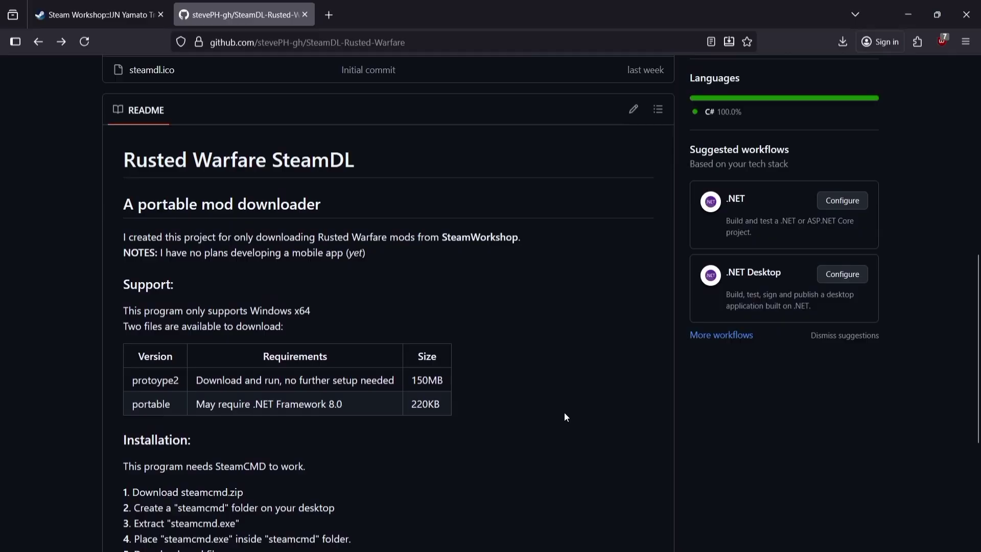
scroll(536, 379, down, 3)
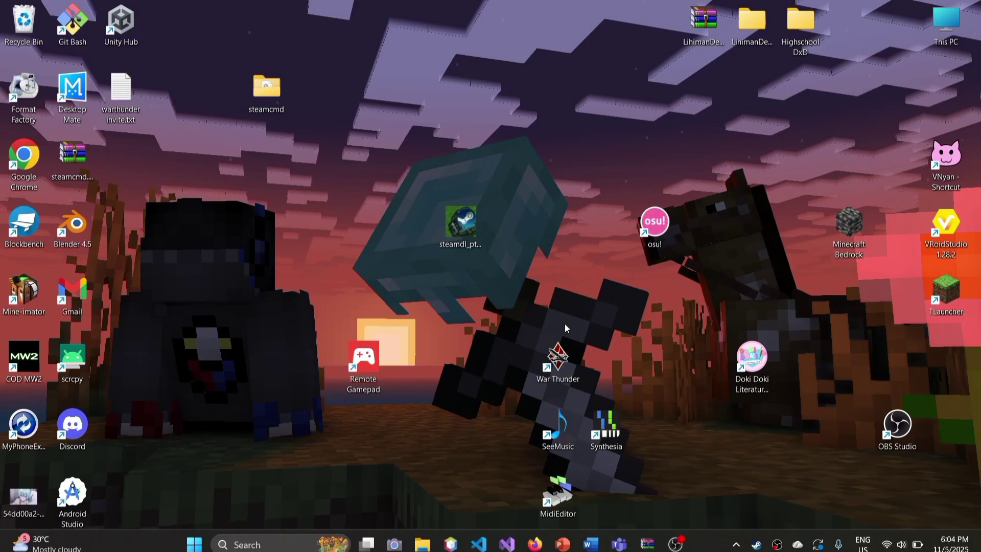
drag(504, 187, 406, 280)
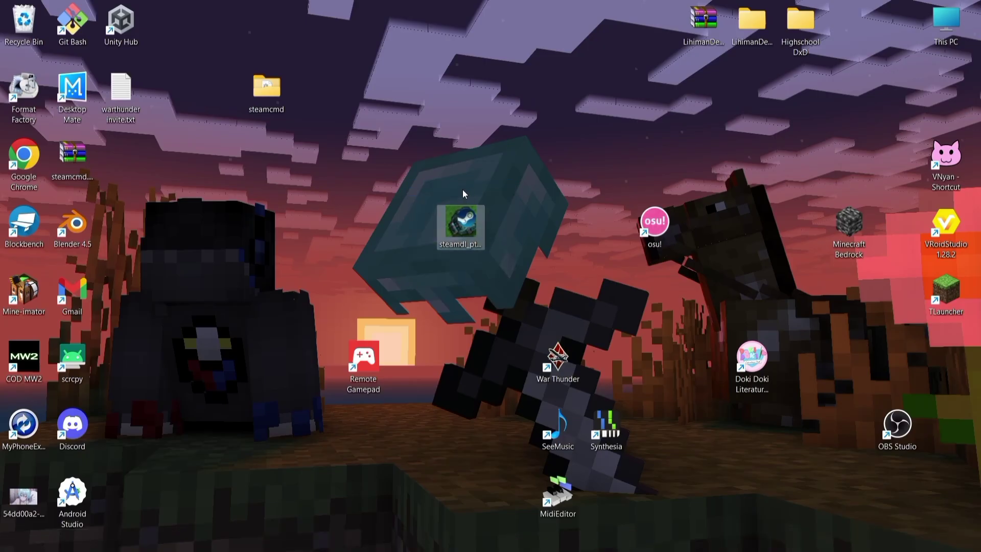
drag(418, 181, 515, 276)
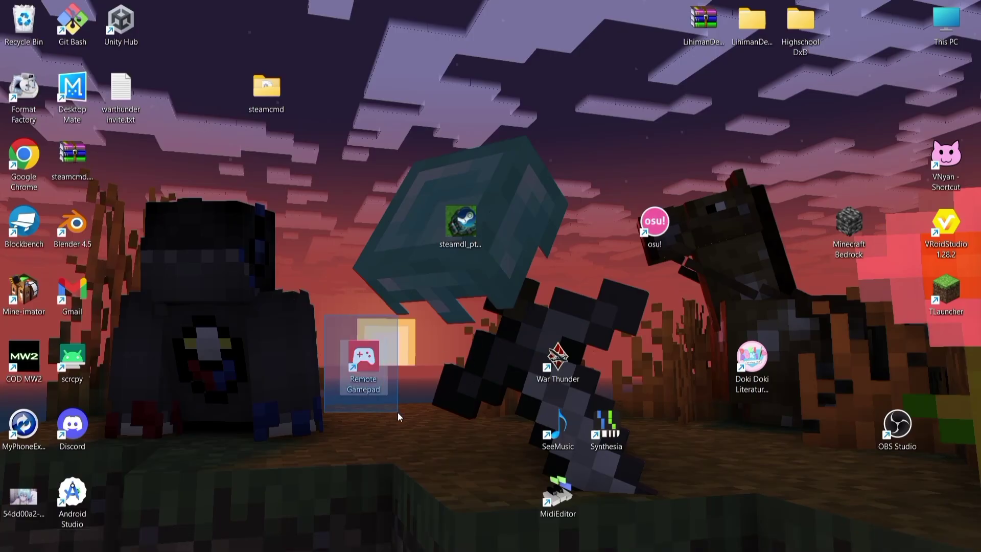
drag(394, 147, 536, 301)
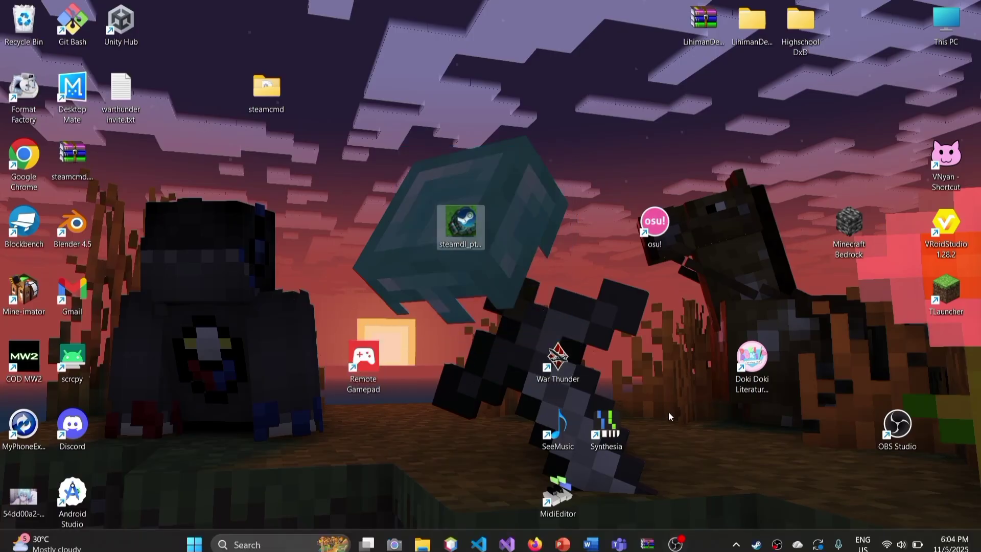